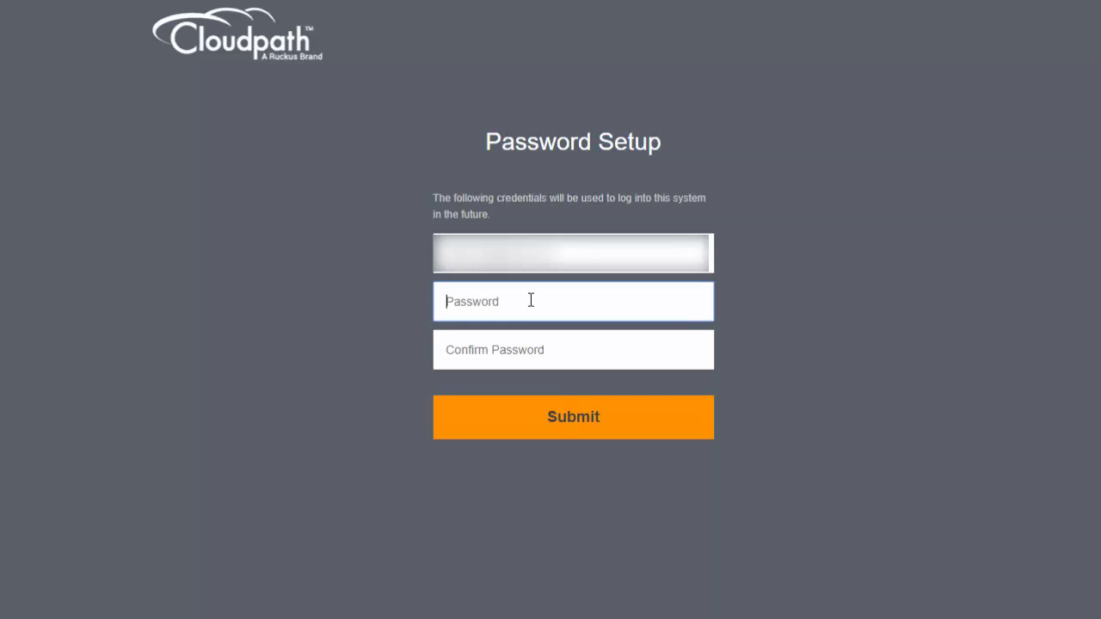
# Step: Enter the administrator password in both password fields and submit the login credentials
pyautogui.write('***********')
pyautogui.press('Tab')
pyautogui.write('**')
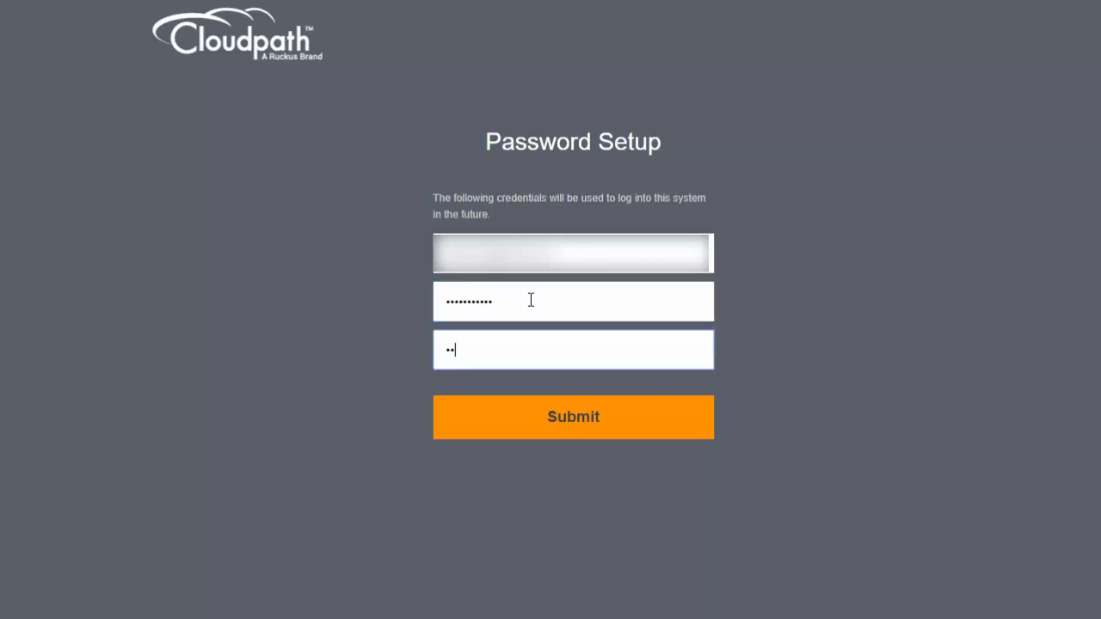
pyautogui.write('*********')
pyautogui.click(578, 425)
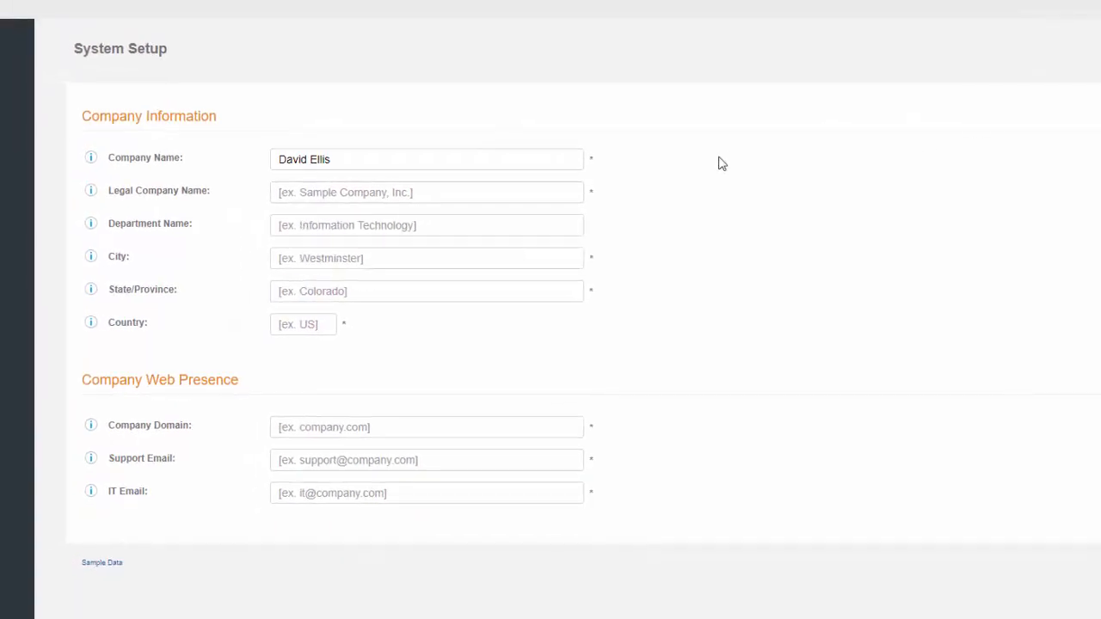
# Step: Enter company Ruckus, department IT, city Brandon, state Mississippi and country US
pyautogui.click(399, 194)
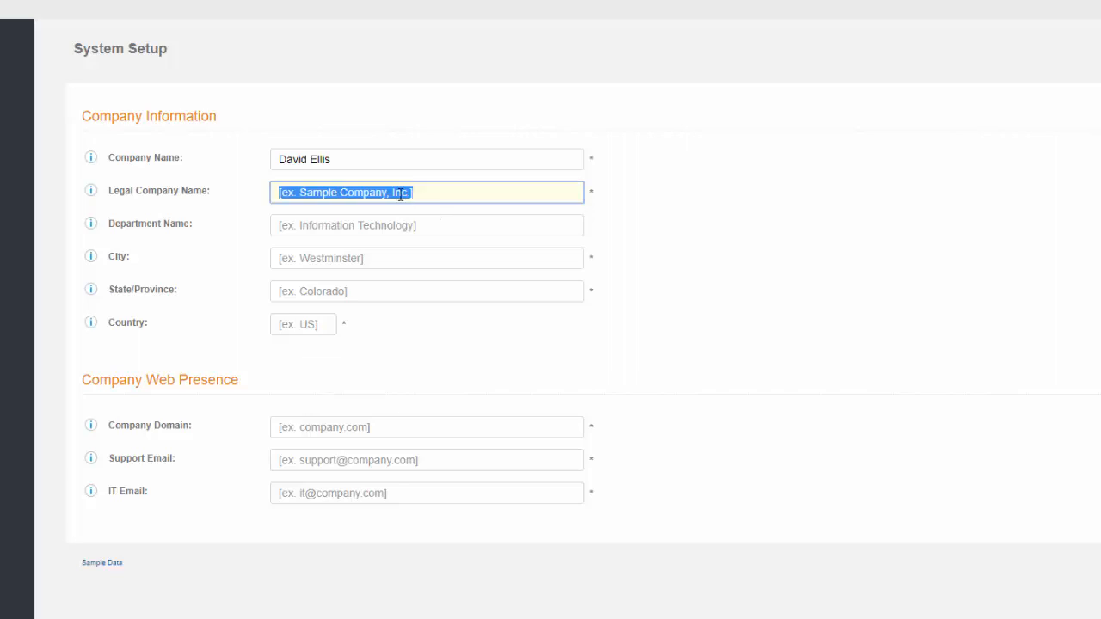
pyautogui.write('Ruckus')
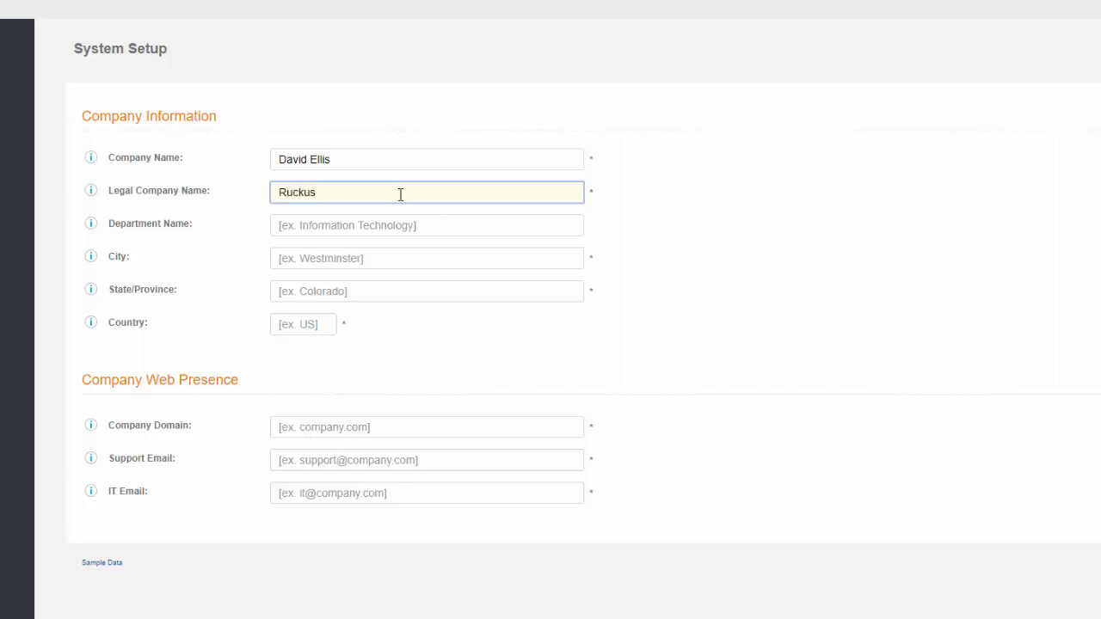
pyautogui.press('Tab')
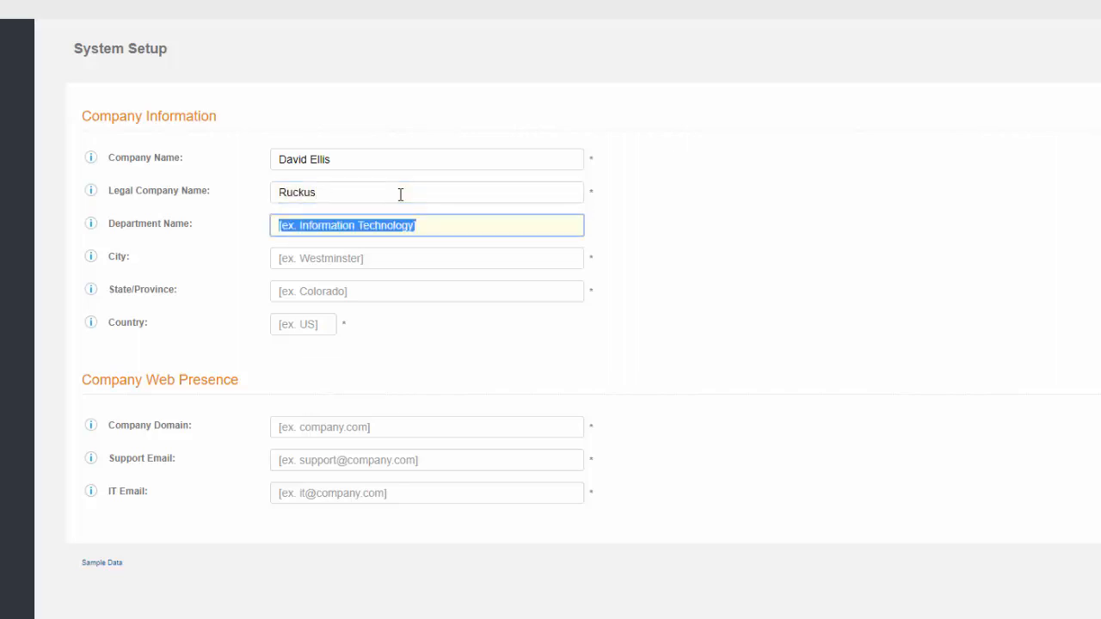
pyautogui.write('IT')
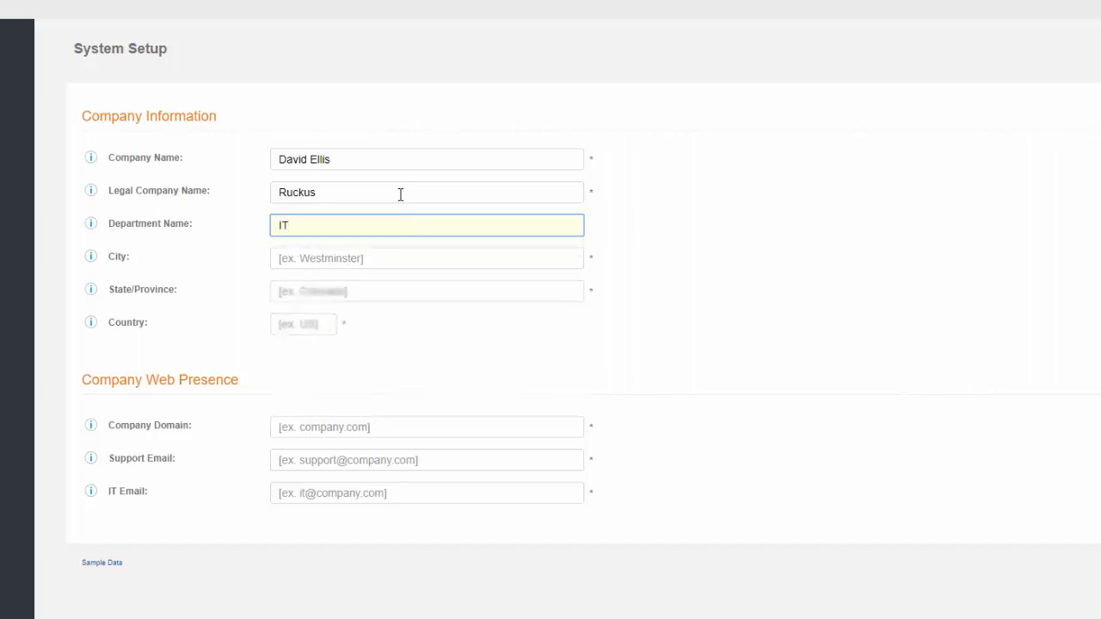
pyautogui.press('Tab')
pyautogui.write('Brandon')
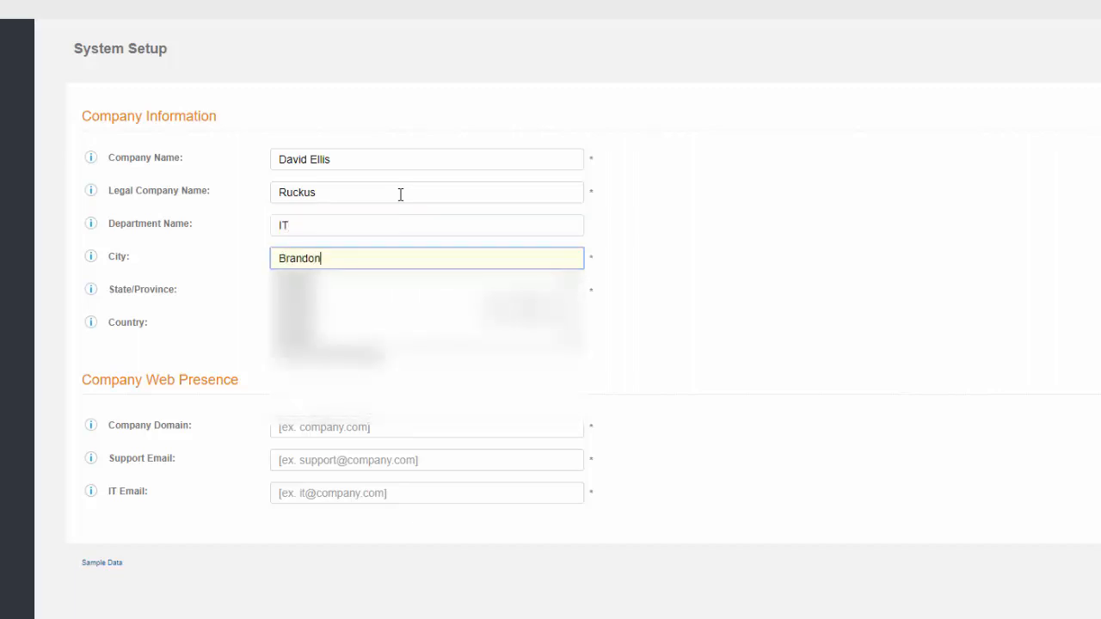
pyautogui.press('Tab')
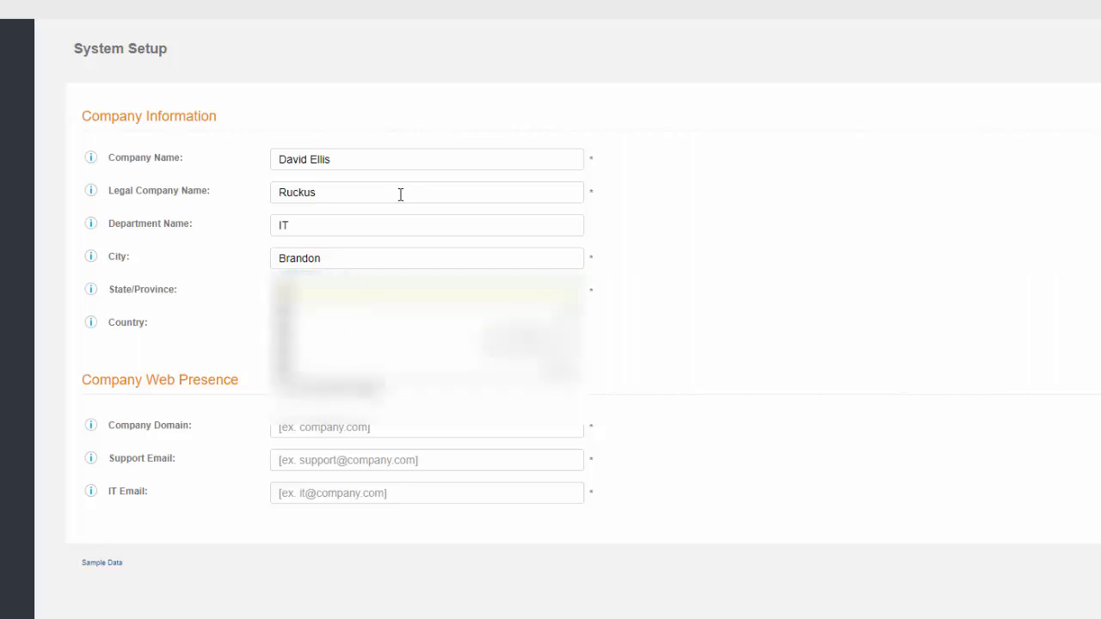
pyautogui.write('Mississi')
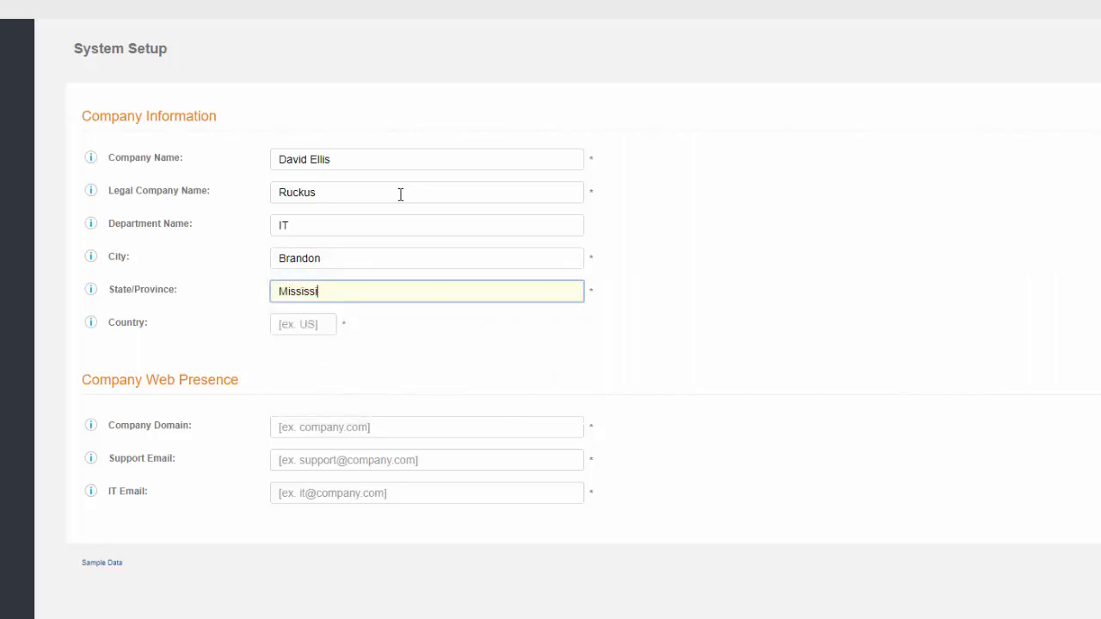
pyautogui.write('ppi')
pyautogui.press('Tab')
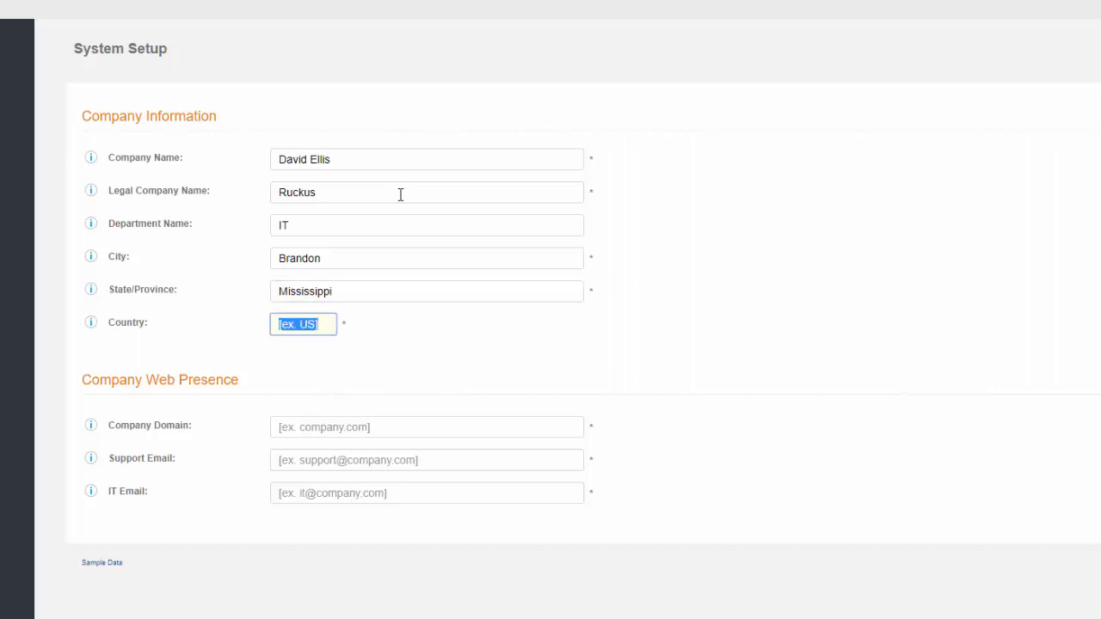
pyautogui.write('US')
pyautogui.press('Tab')
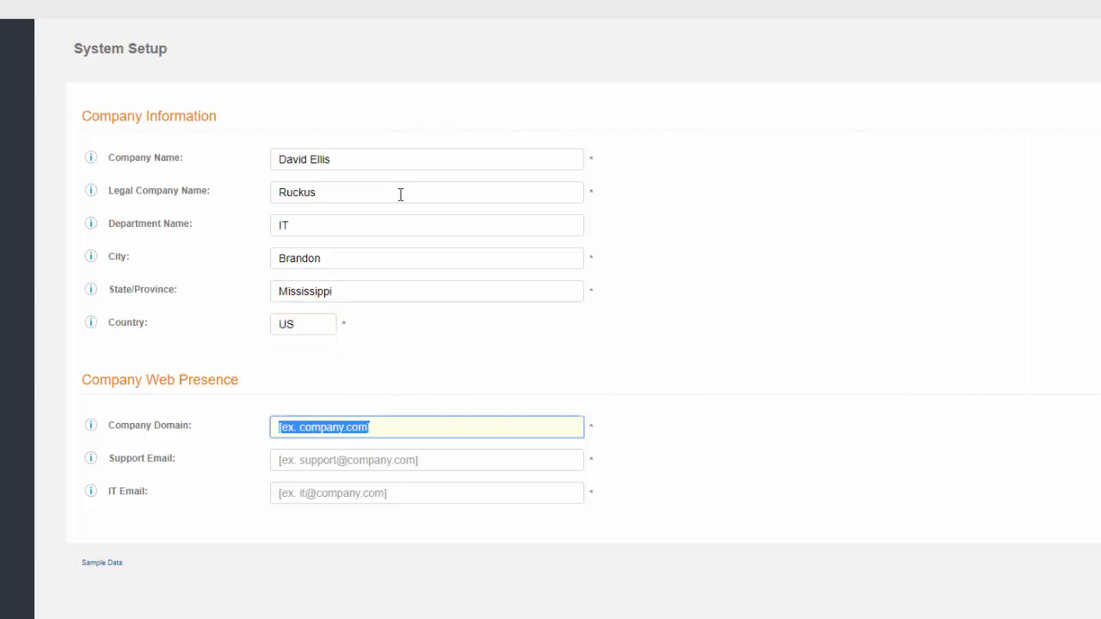
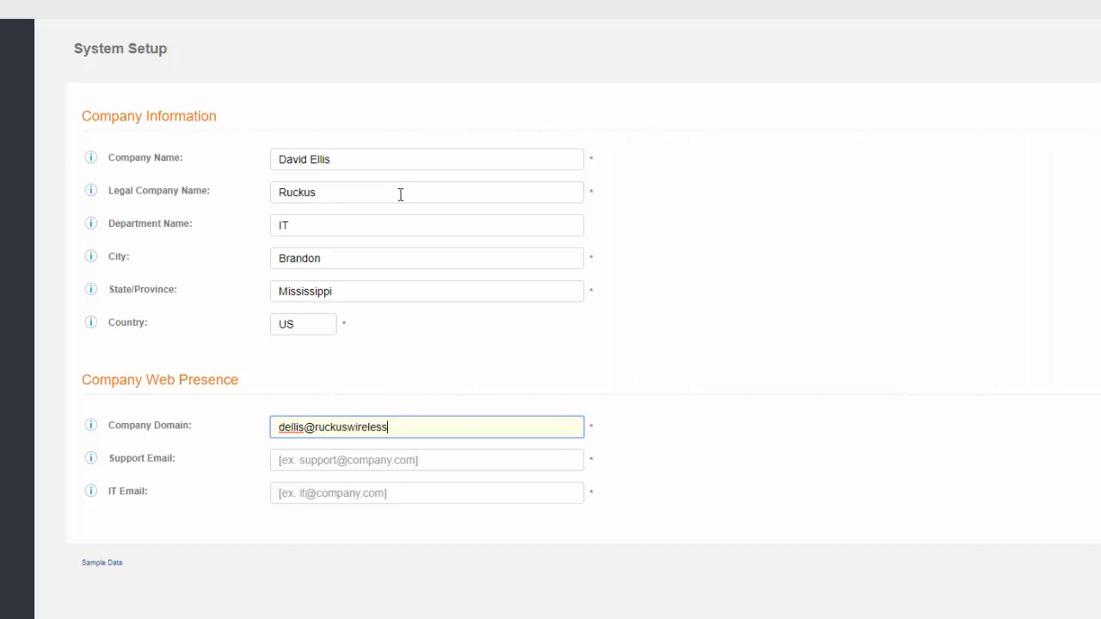
# Step: Fill in the company domain field, then the support and IT e-mail addresses
pyautogui.press('Tab')
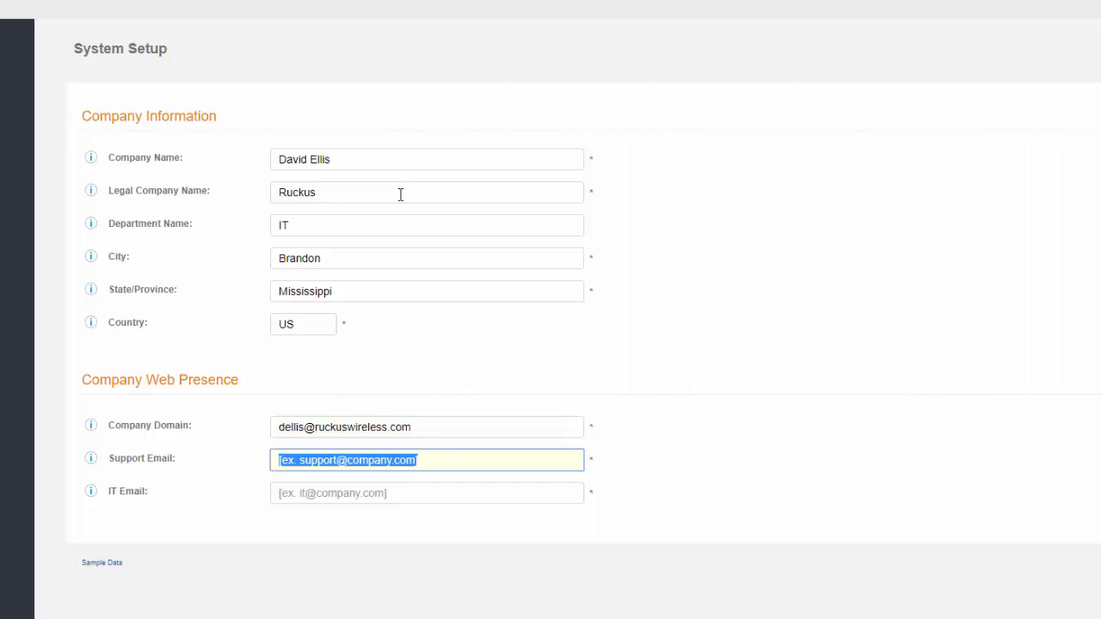
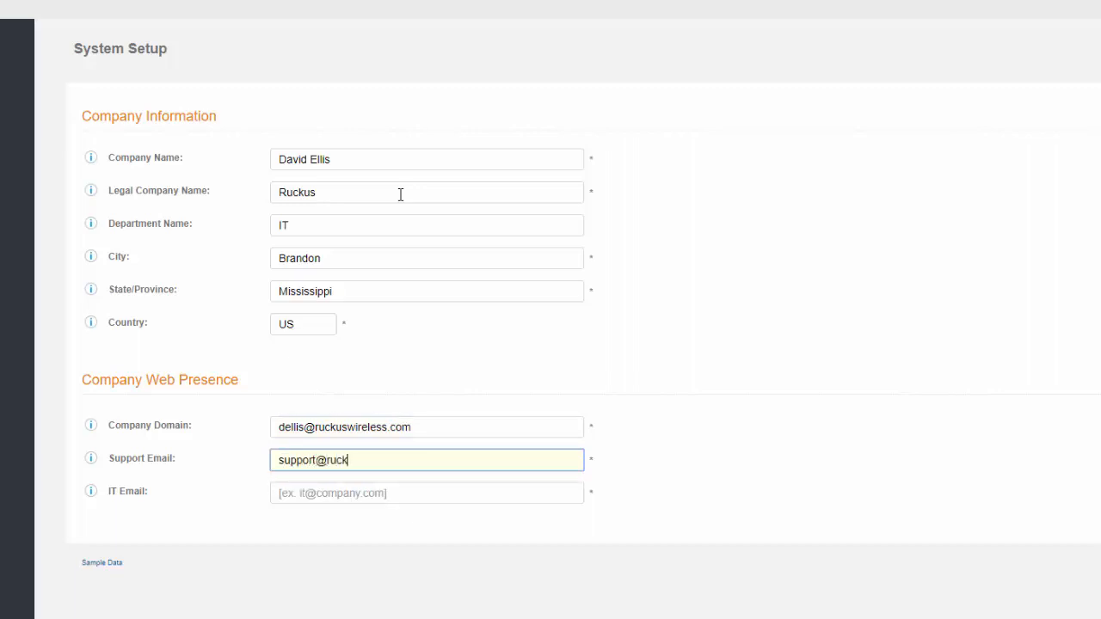
pyautogui.press('Tab')
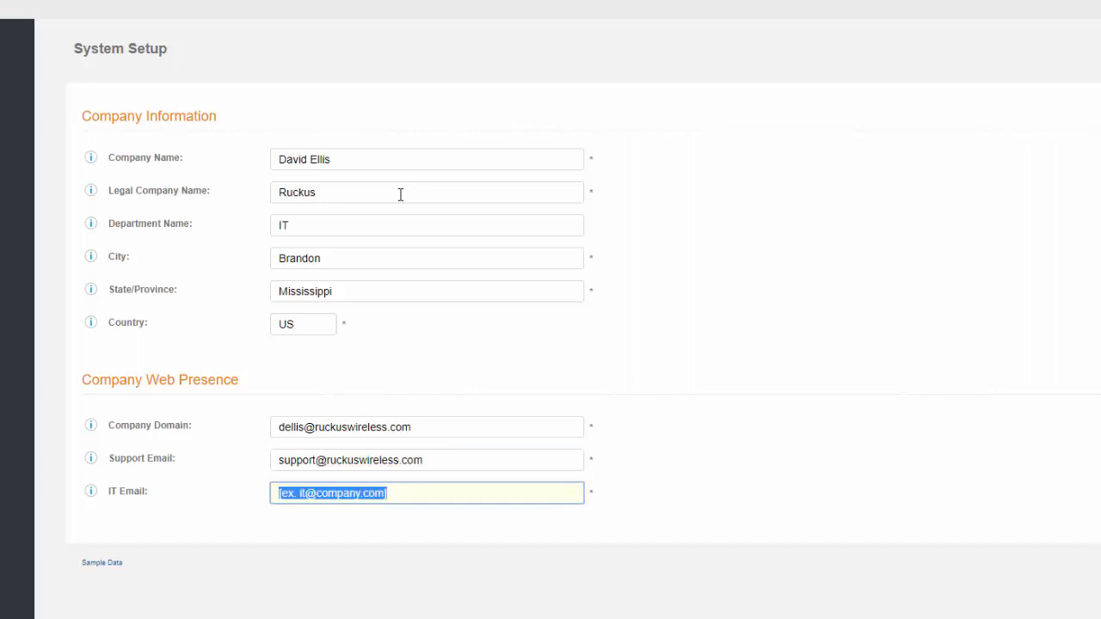
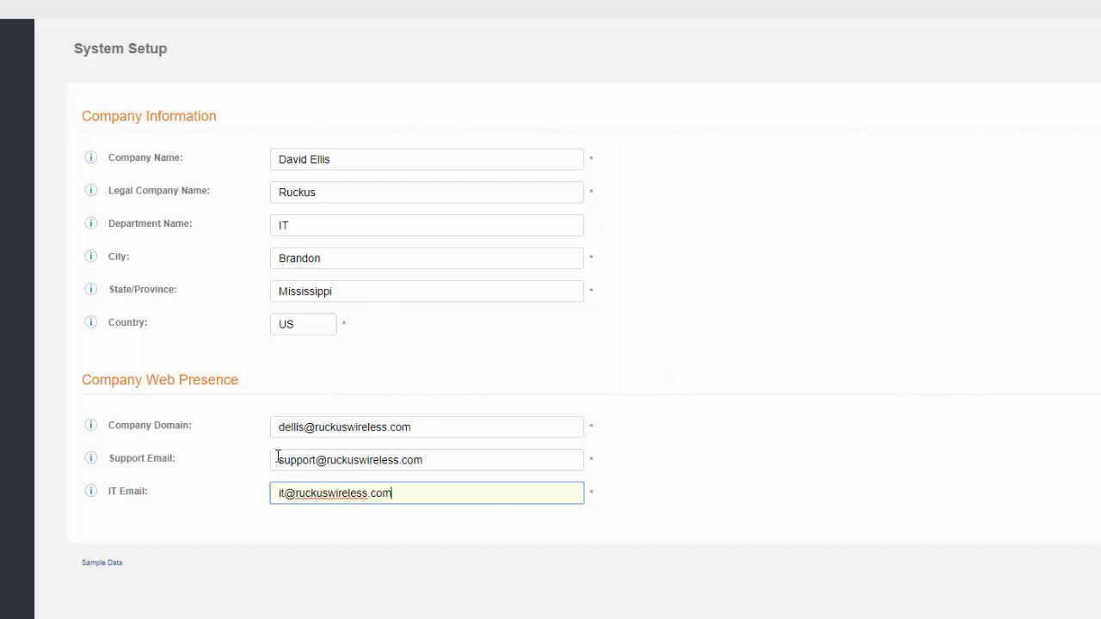
# Step: Replace the company domain with netadminlab.us and submit the company details
pyautogui.moveTo(425, 427); pyautogui.dragTo(337, 433)
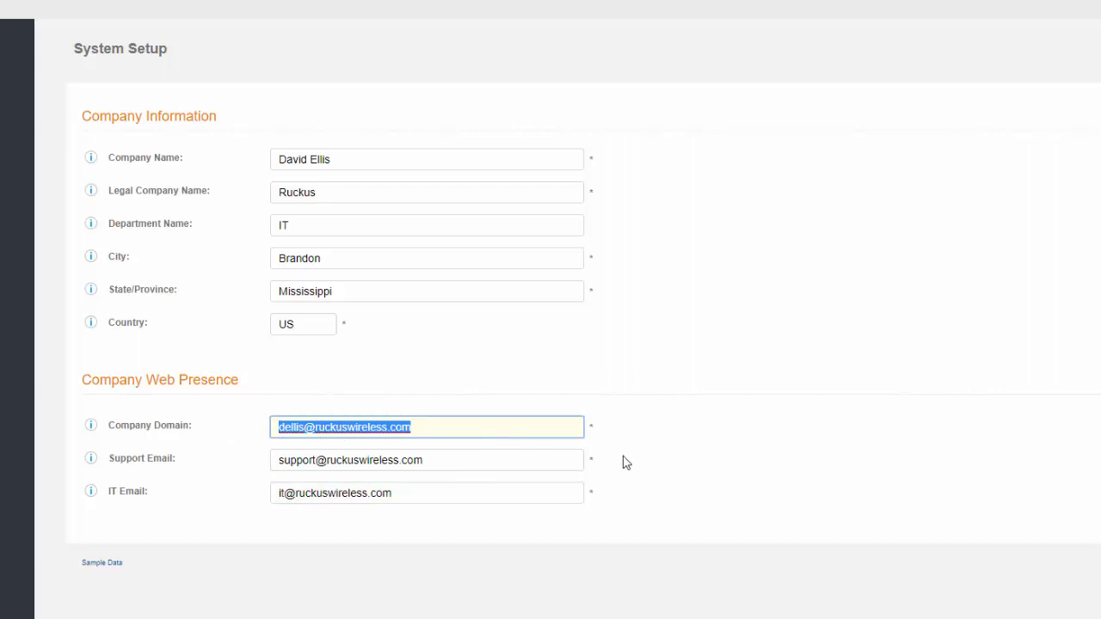
pyautogui.write('netadmi')
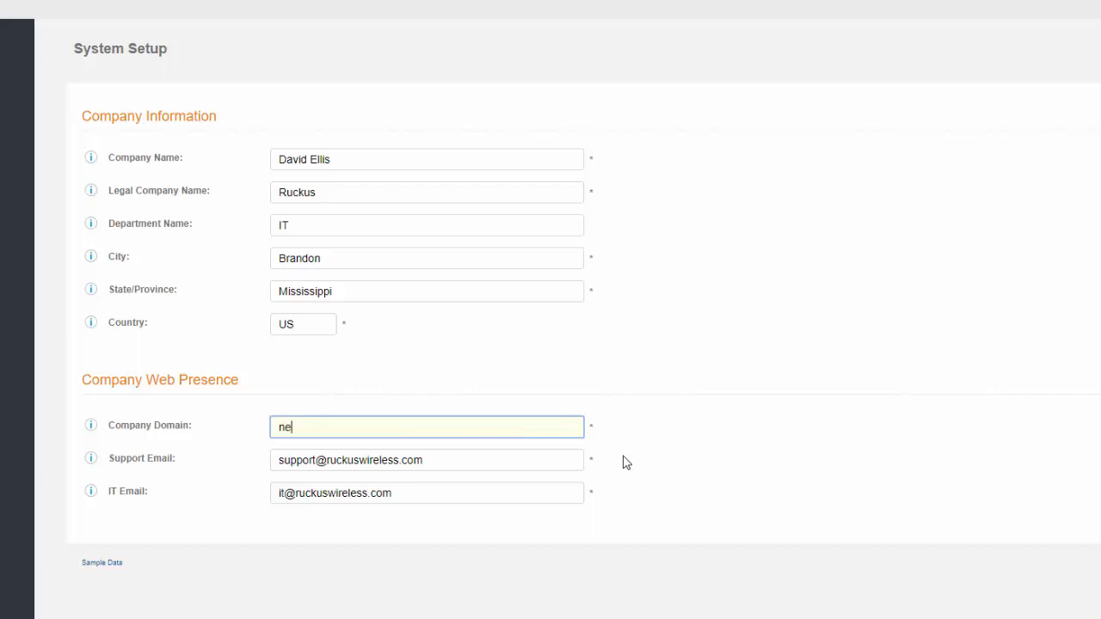
pyautogui.write('nlab.us')
pyautogui.click(757, 429)
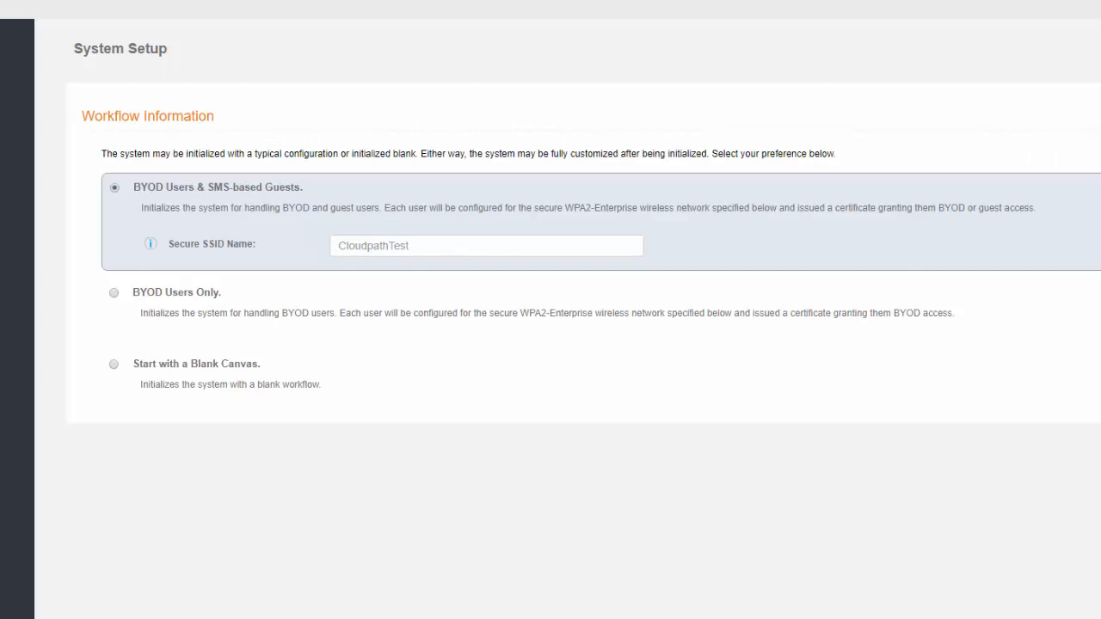
# Step: Accept the BYOD Users & SMS-based Guests workflow with secure SSID CloudpathTest
pyautogui.click(1097, 49)
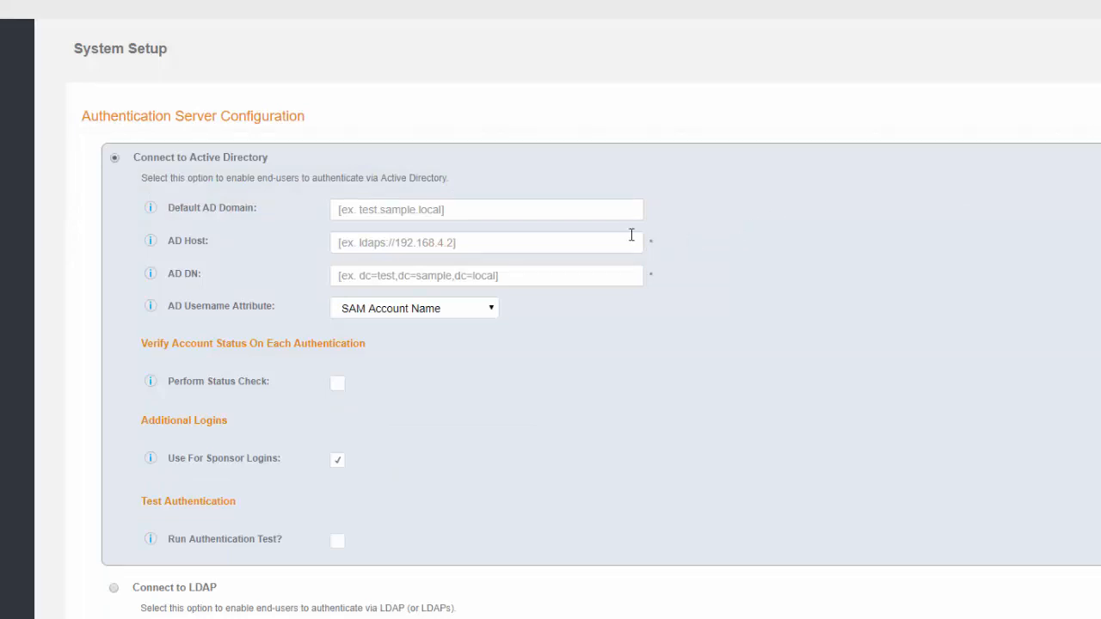
# Step: Enter default AD domain netadminlab.us and AD host ldap://2.2.2.25
pyautogui.click(468, 215)
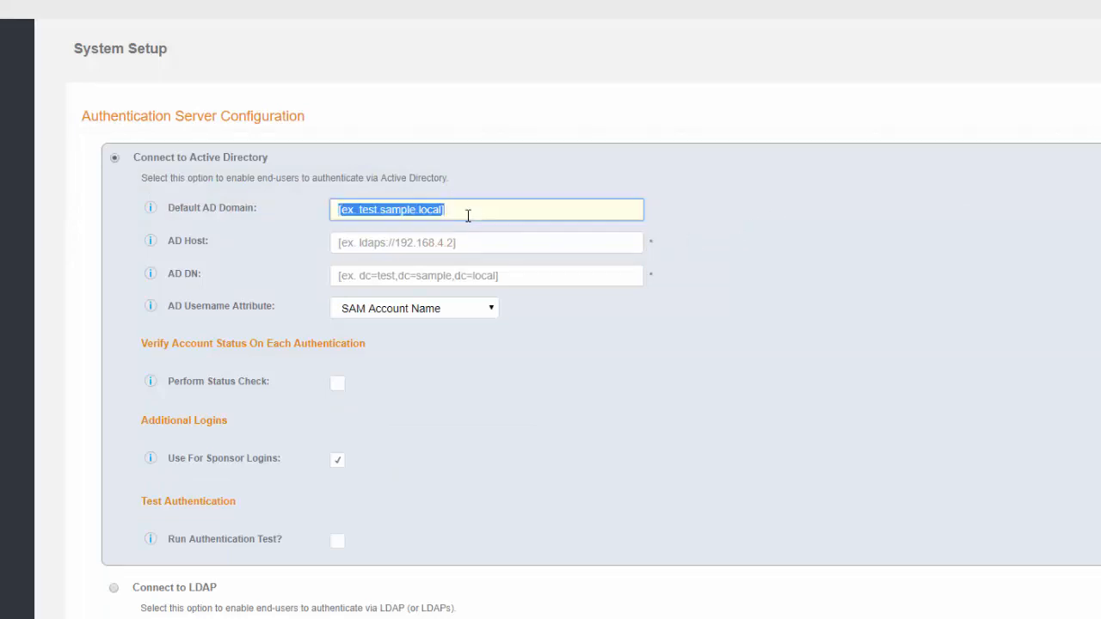
pyautogui.write('netad')
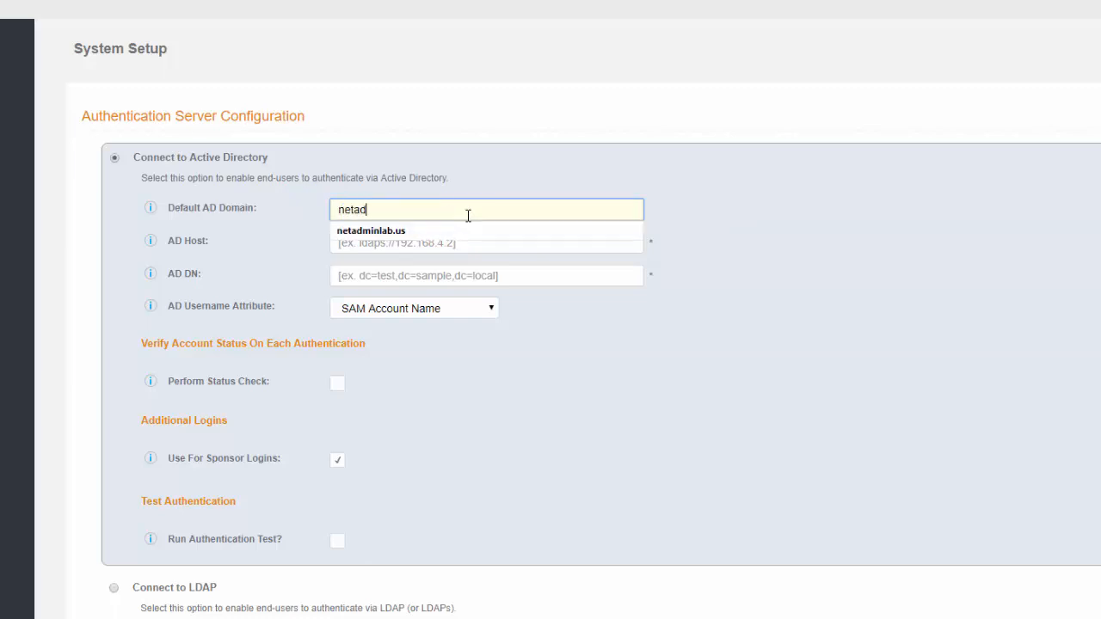
pyautogui.write('minlab.us')
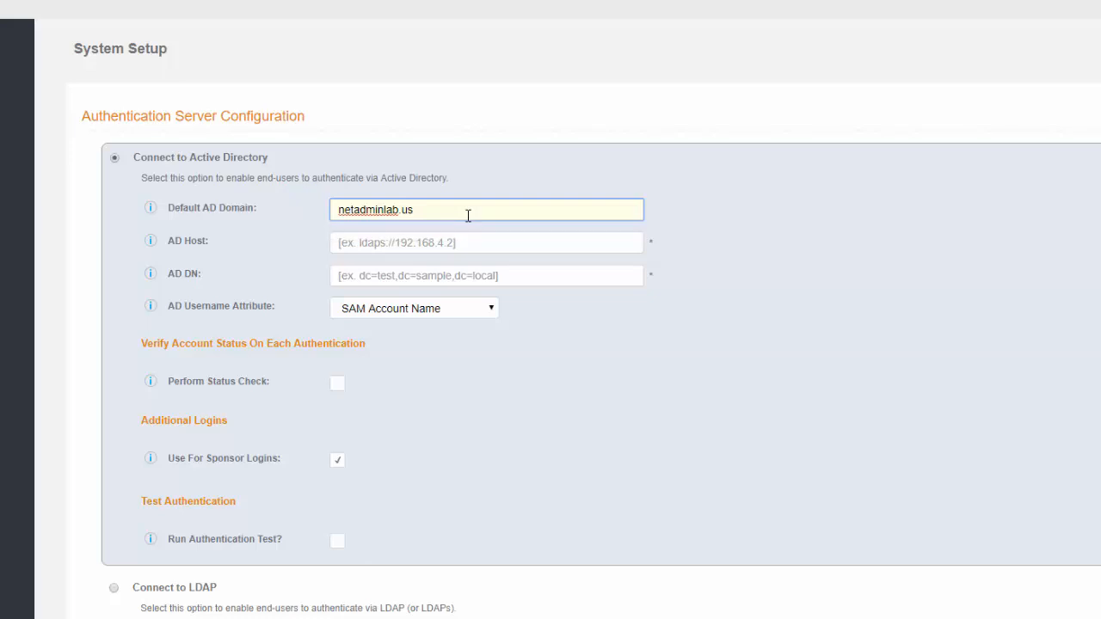
pyautogui.press('Tab')
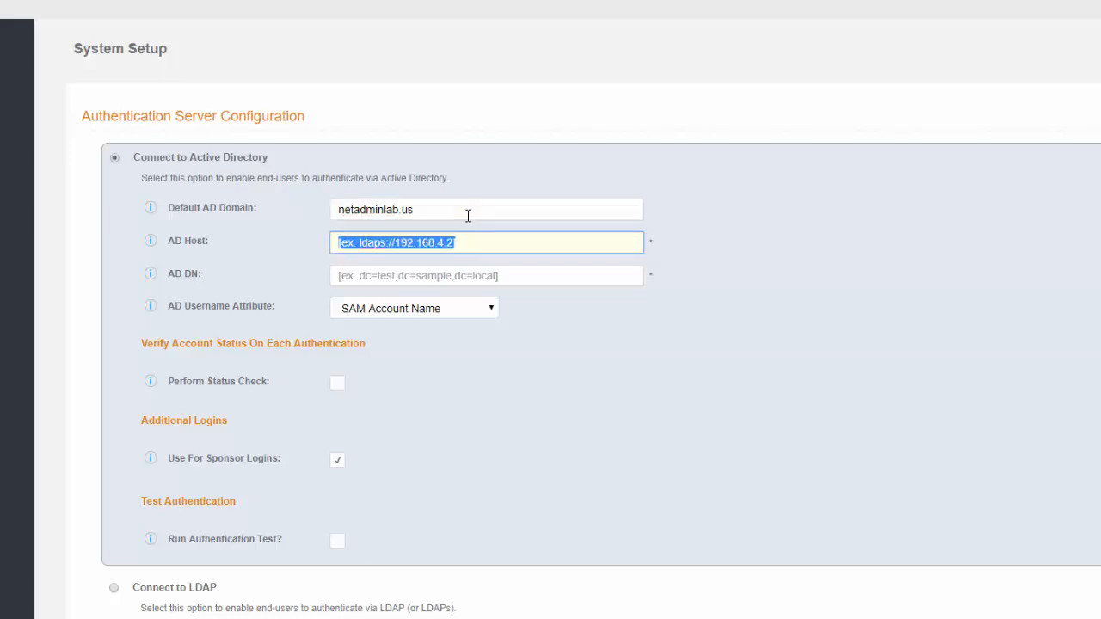
pyautogui.write('ldap')
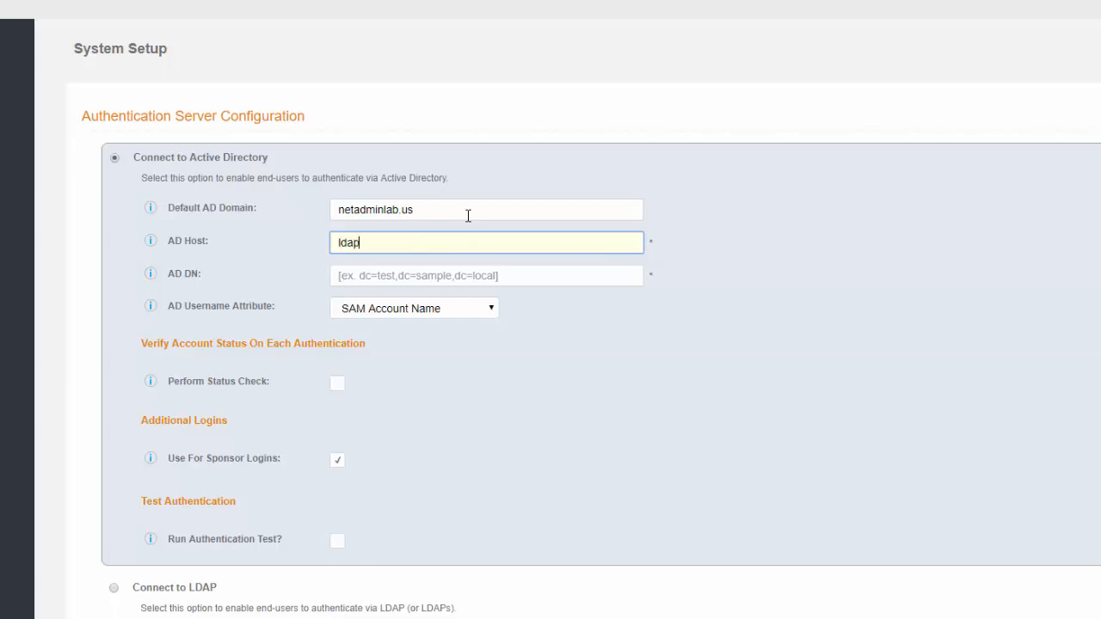
pyautogui.write('://')
pyautogui.write('2.2.2.25')
# Step: Enter dc=netadminlab,dc=us as the AD DN and review the connection fields
pyautogui.click(451, 276)
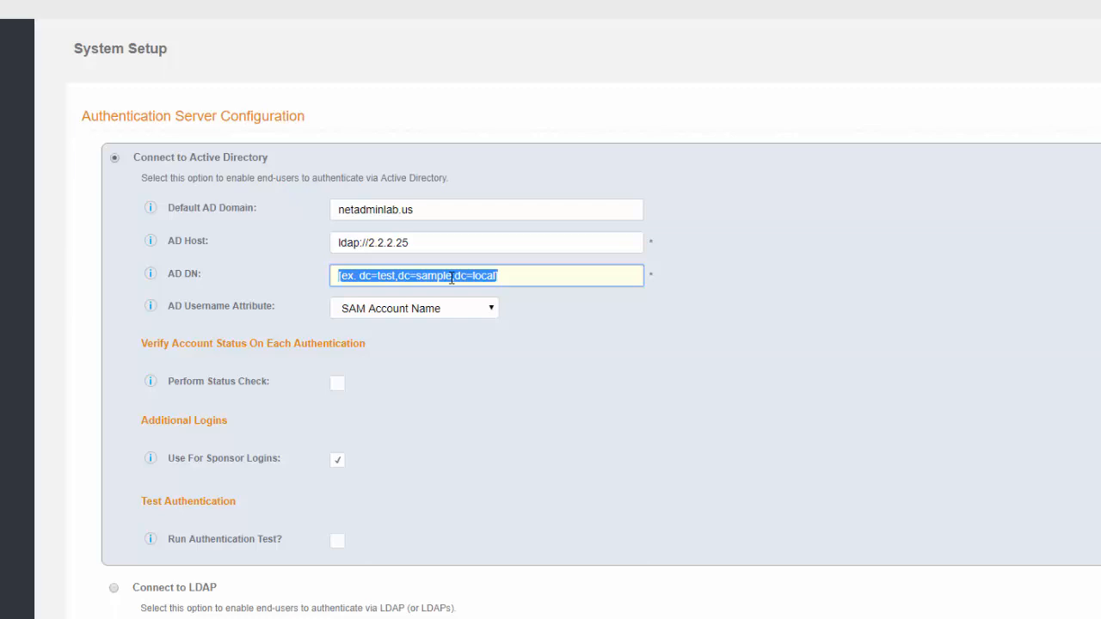
pyautogui.write('dc')
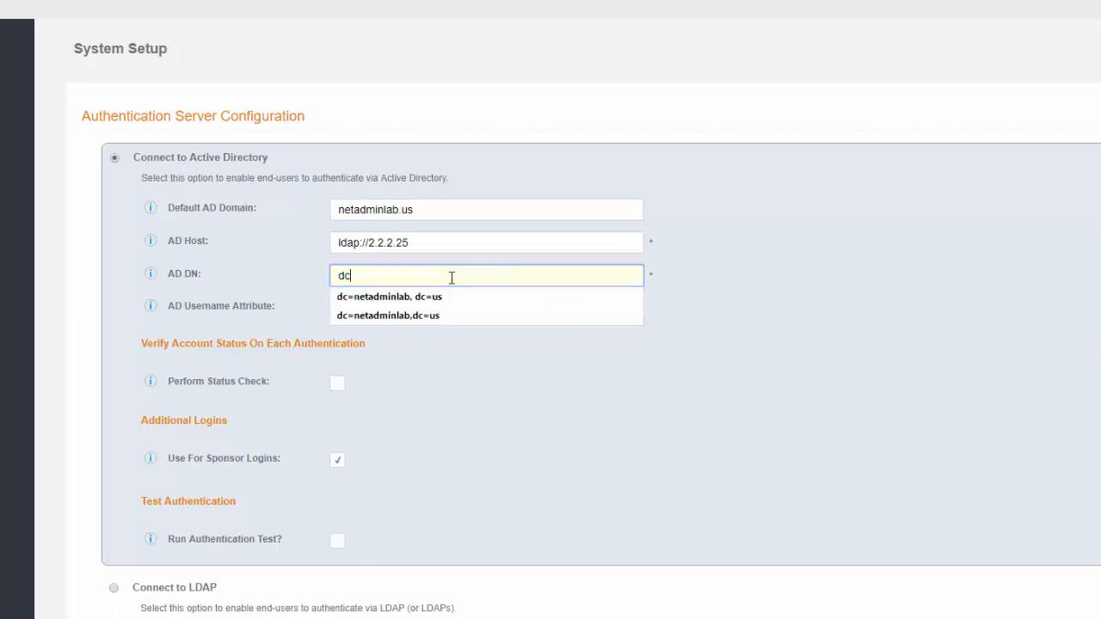
pyautogui.write('=netadminlab,')
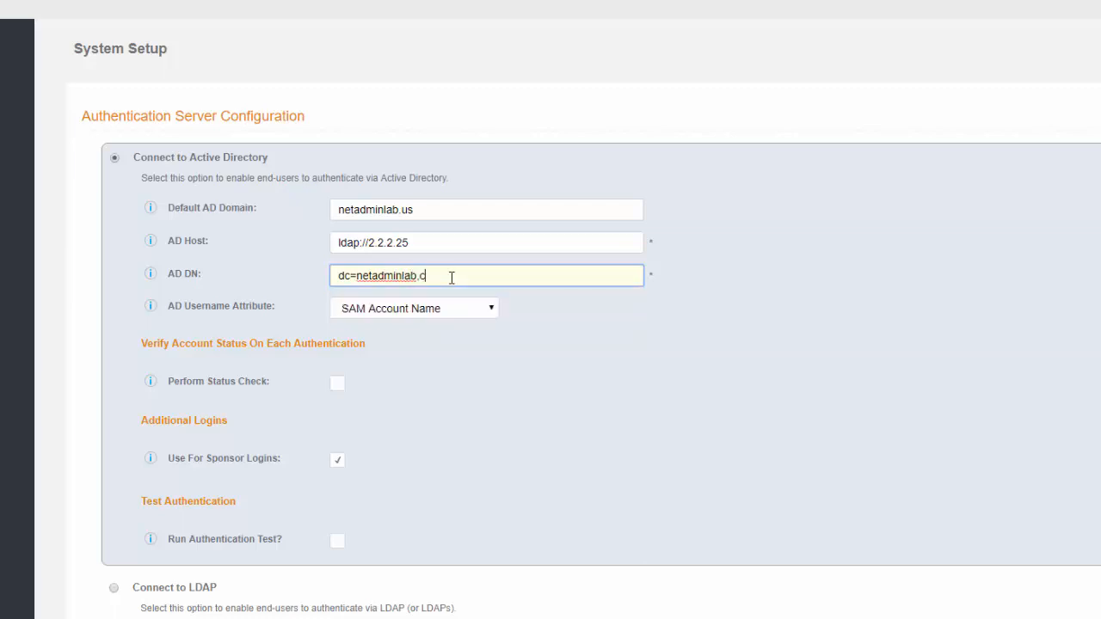
pyautogui.write('dc=')
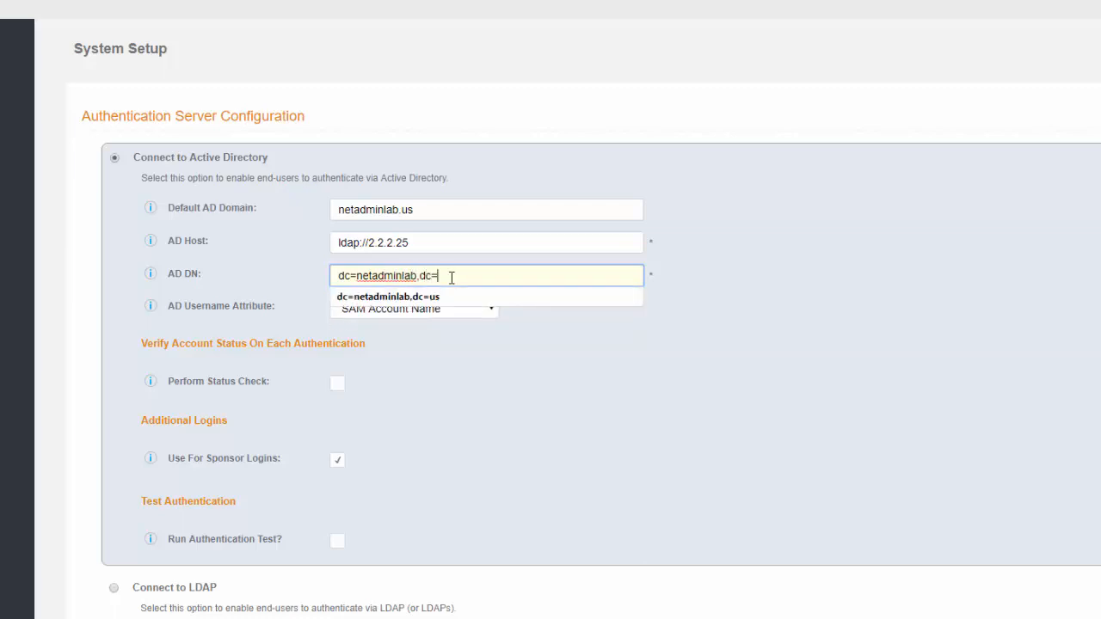
pyautogui.write('us')
pyautogui.click(595, 335)
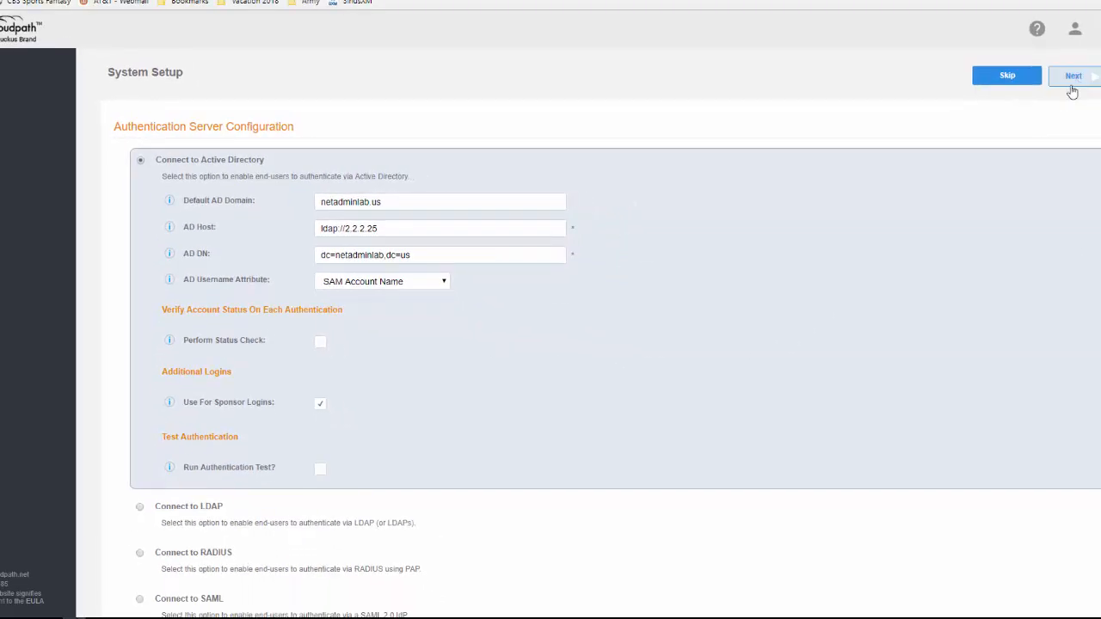
pyautogui.scroll(-2, 619, 324)
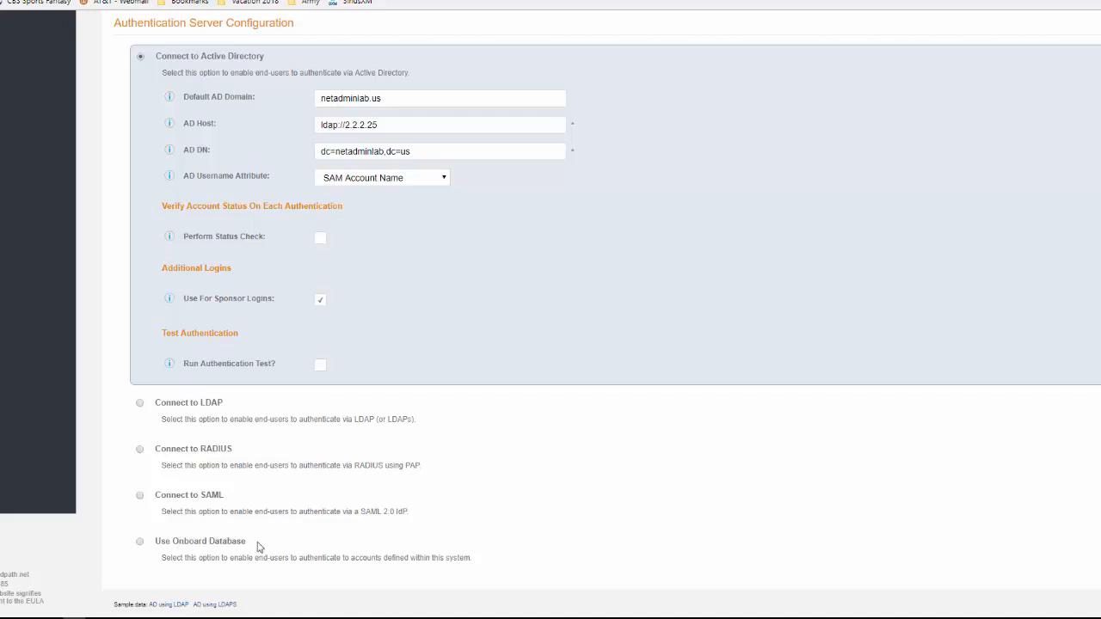
pyautogui.scroll(2, 774, 460)
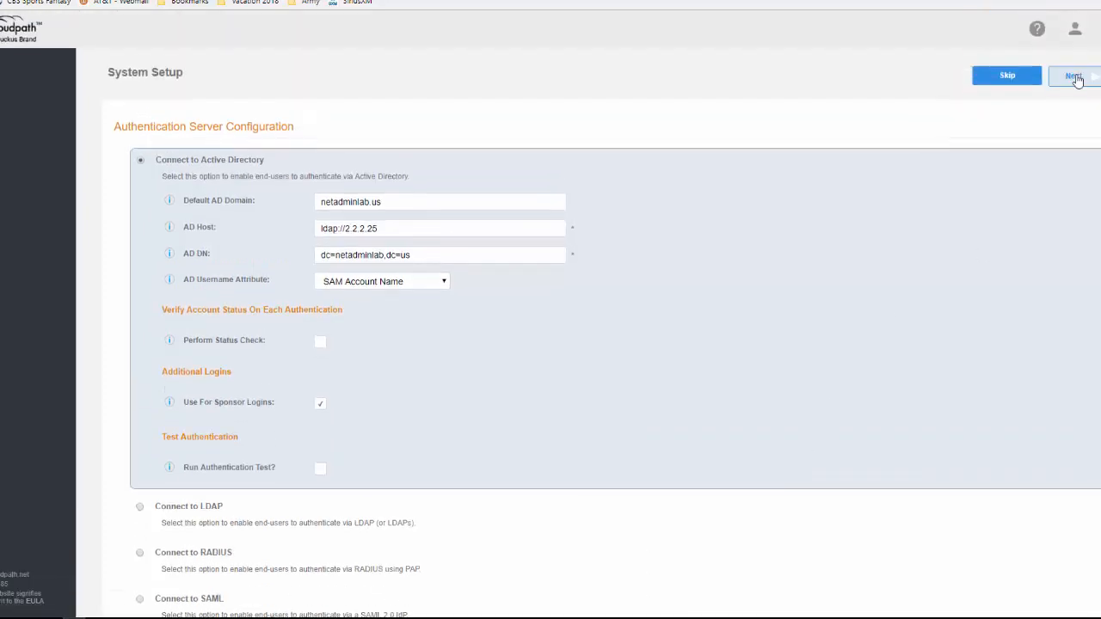
# Step: Save the Active Directory server settings and review the completed setup status, including RADIUS ports 14872/14873
pyautogui.click(1074, 77)
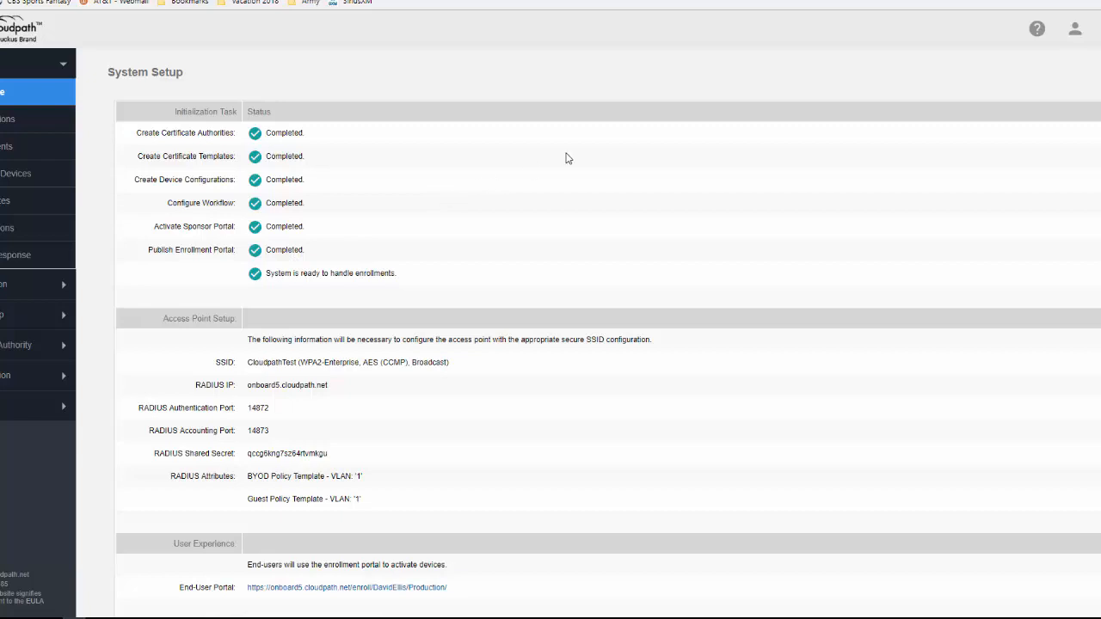
pyautogui.scroll(-1, 565, 158)
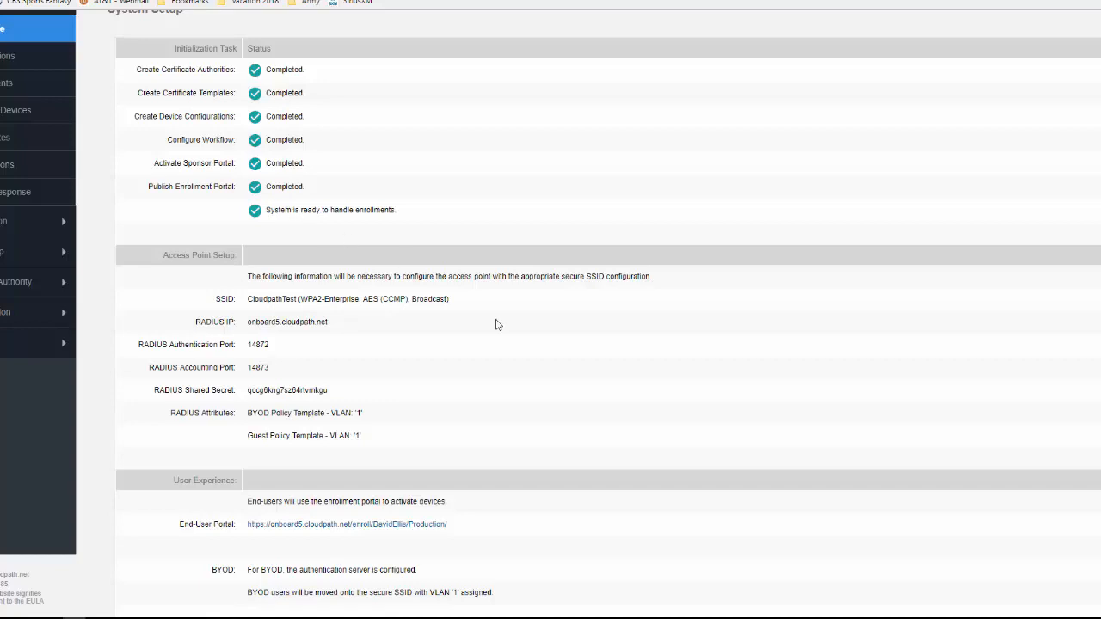
pyautogui.scroll(-1, 496, 324)
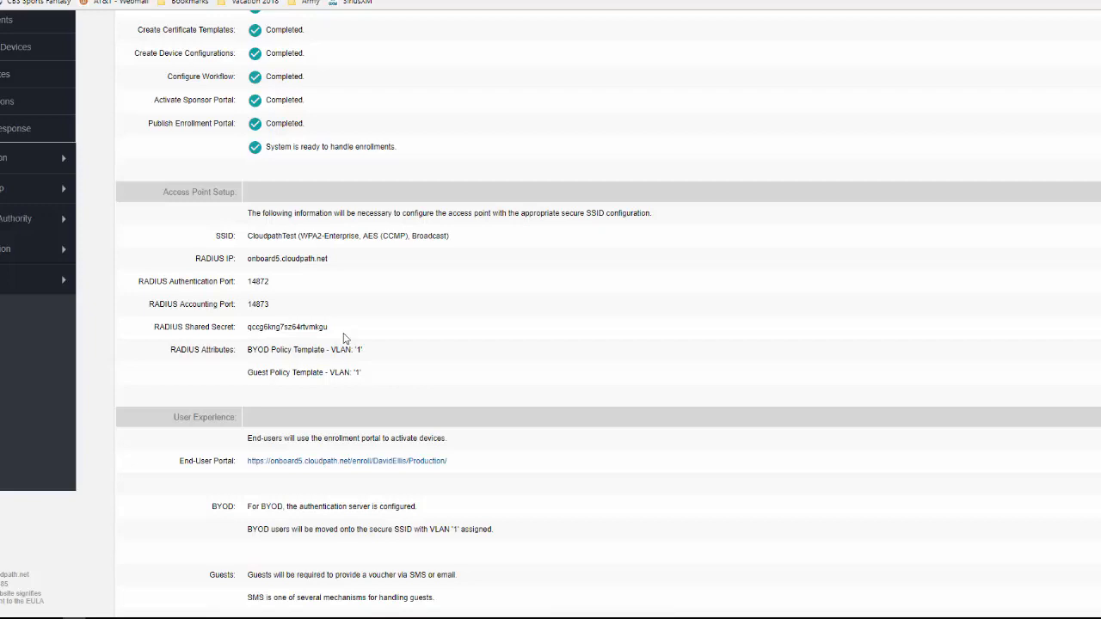
pyautogui.scroll(3, 392, 322)
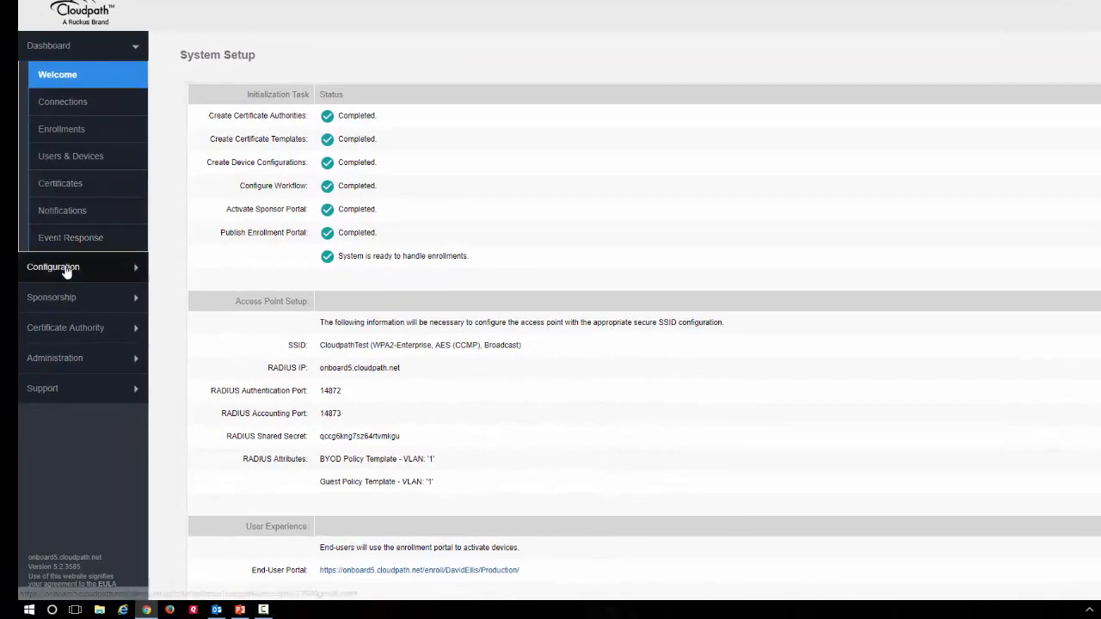
# Step: Show the Employees branch of the Production workflow's enrollment steps under Configuration > Workflows
pyautogui.click(66, 269)
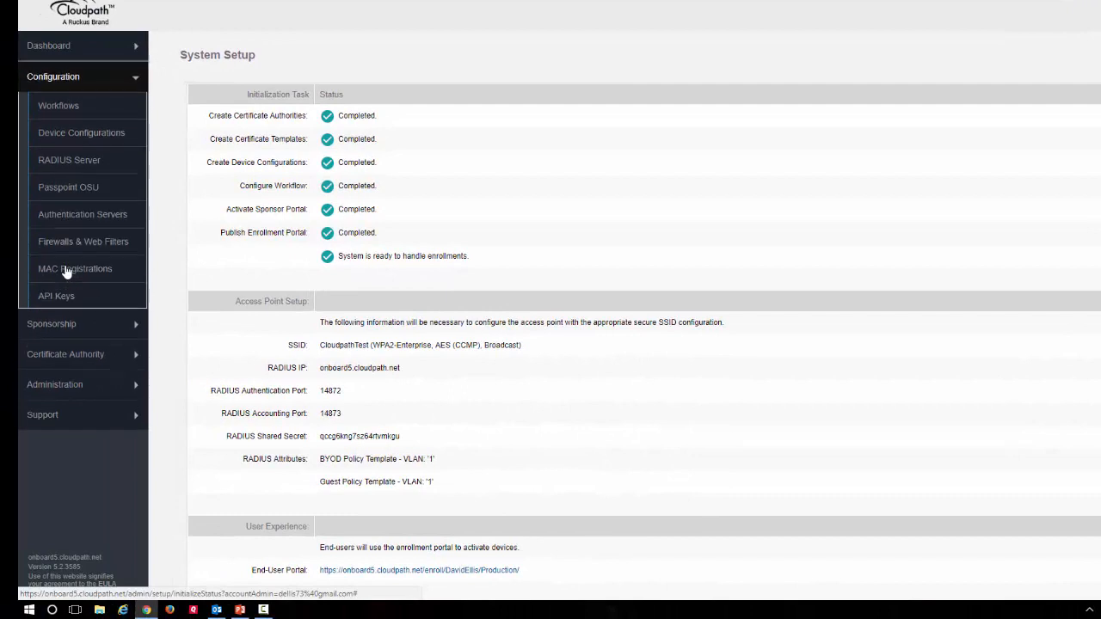
pyautogui.click(59, 106)
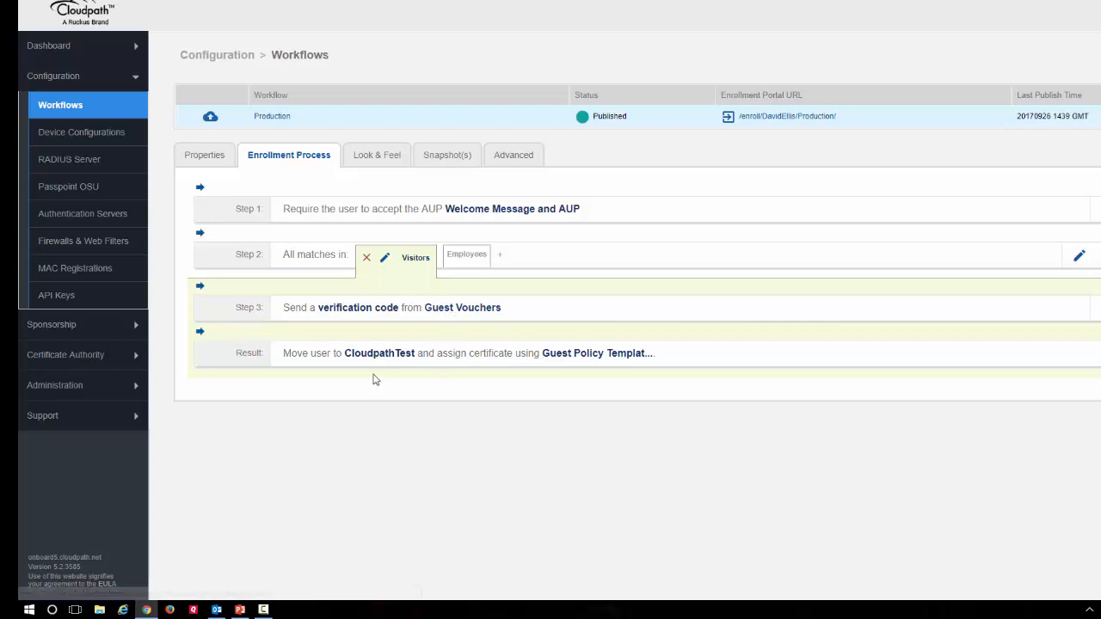
pyautogui.moveTo(374, 360)
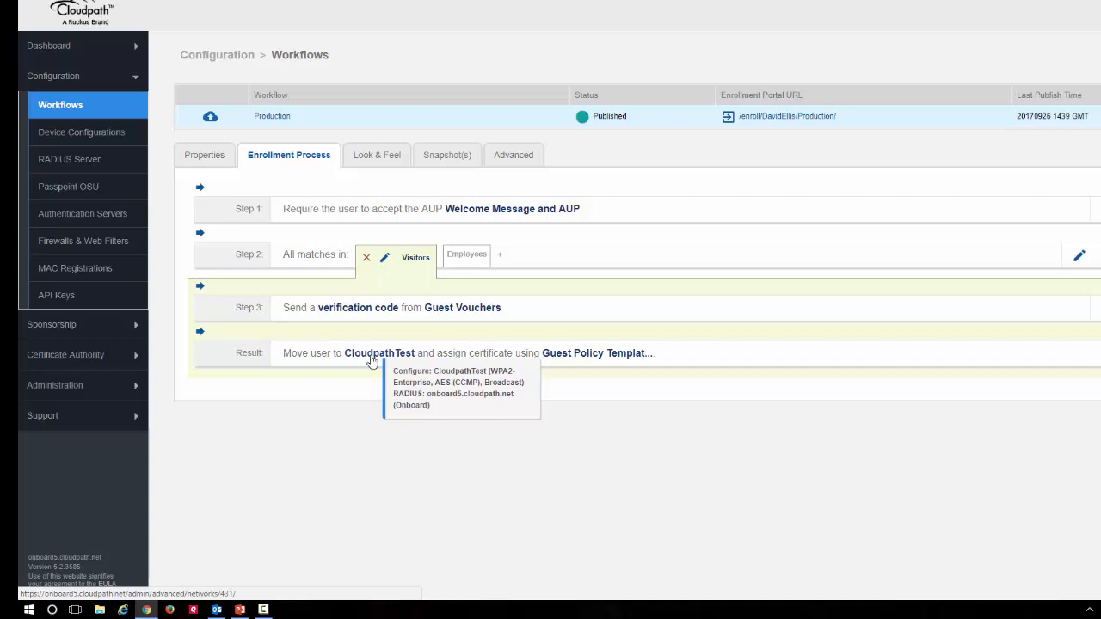
pyautogui.click(472, 259)
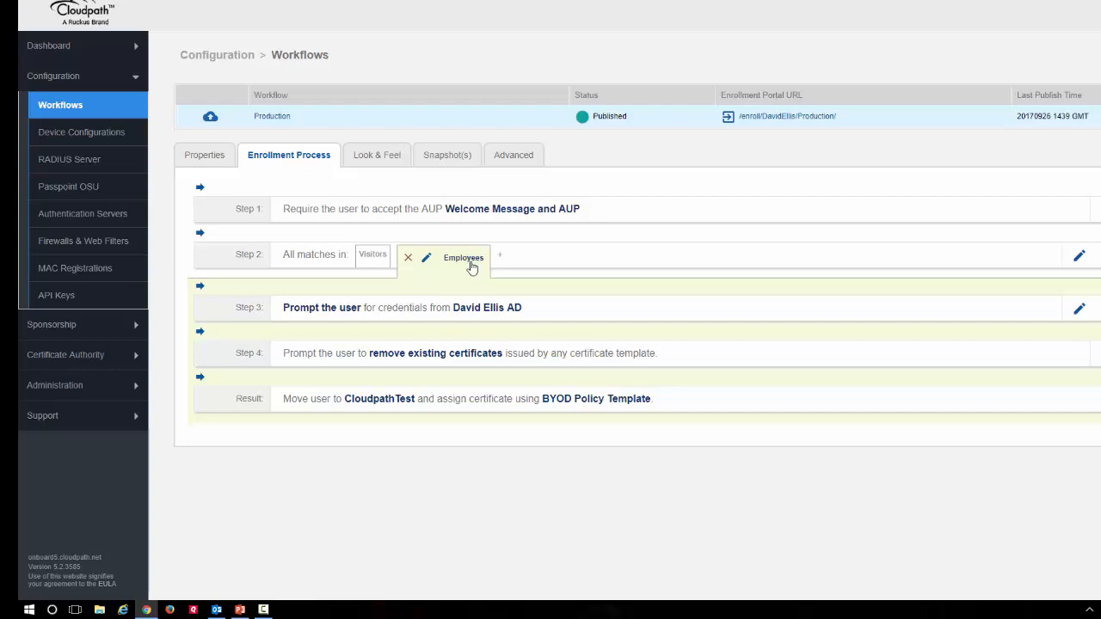
pyautogui.moveTo(495, 312)
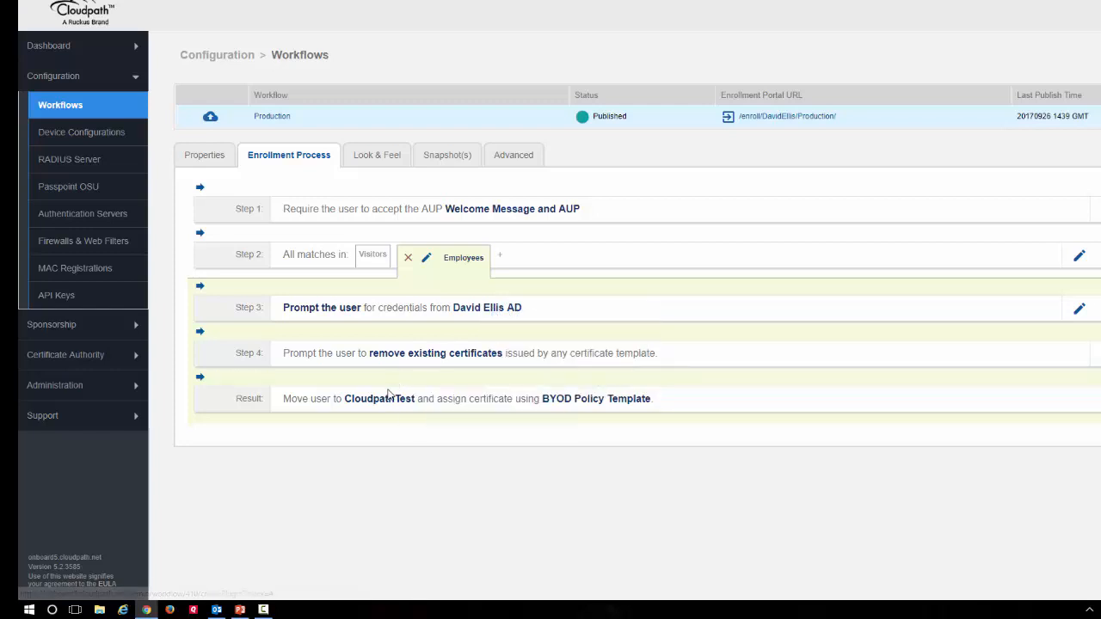
pyautogui.moveTo(389, 404)
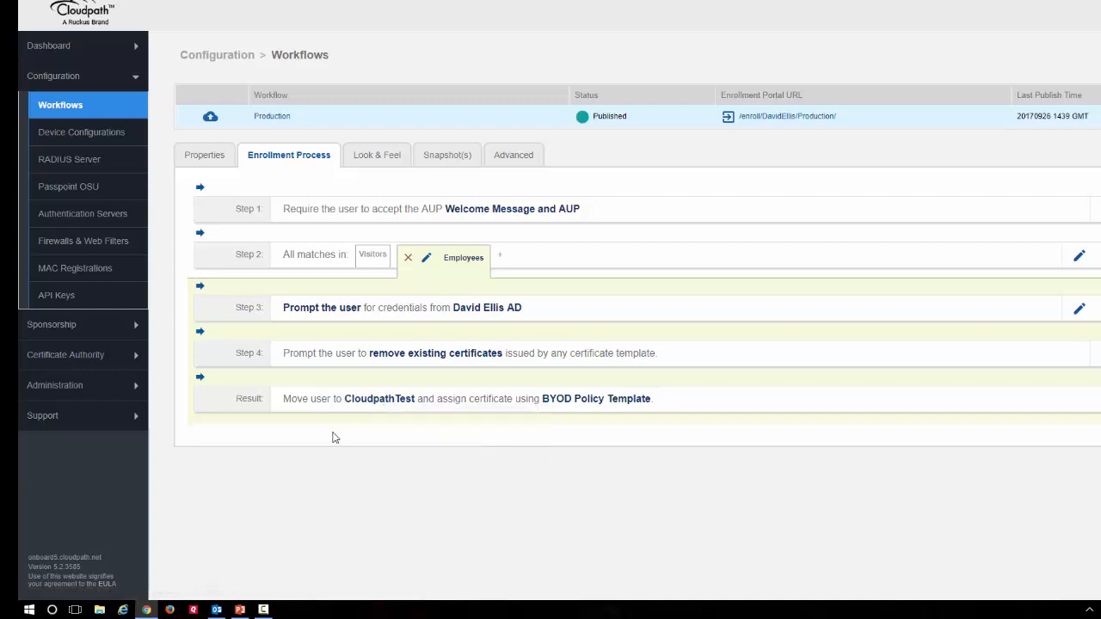
# Step: Look over the RADIUS Server settings, then list the netadminlab.us Active Directory authentication server
pyautogui.click(76, 161)
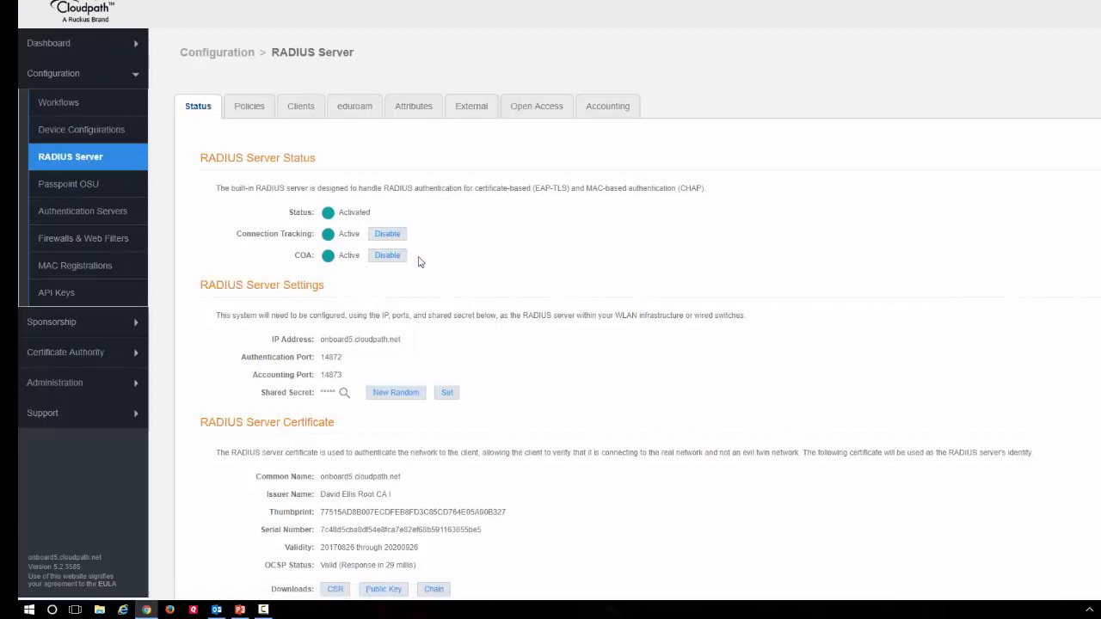
pyautogui.scroll(-3, 418, 262)
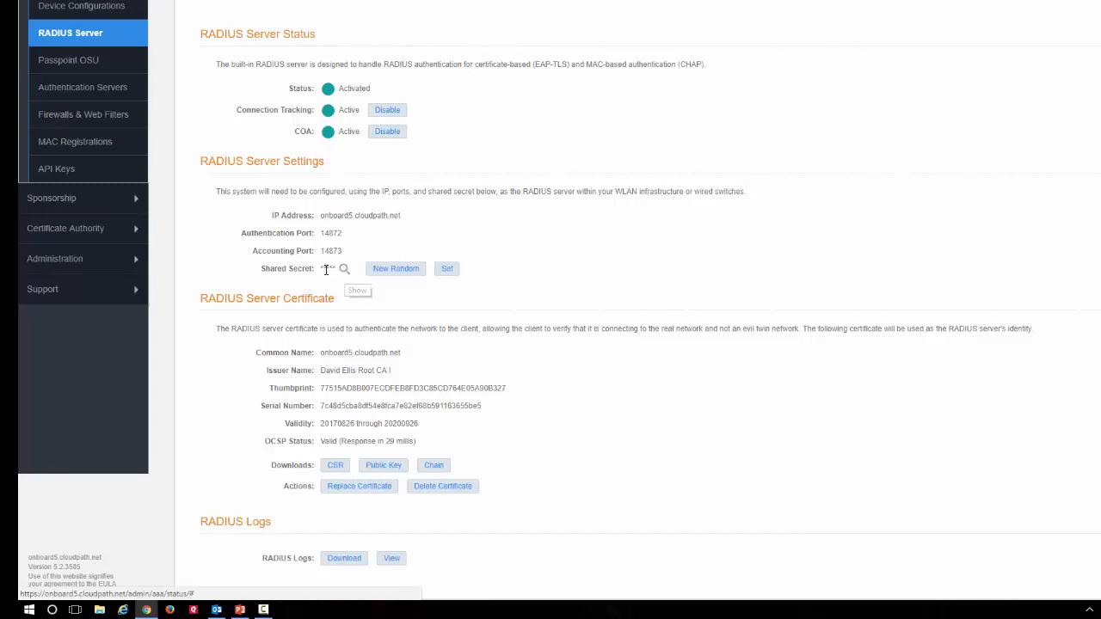
pyautogui.click(90, 93)
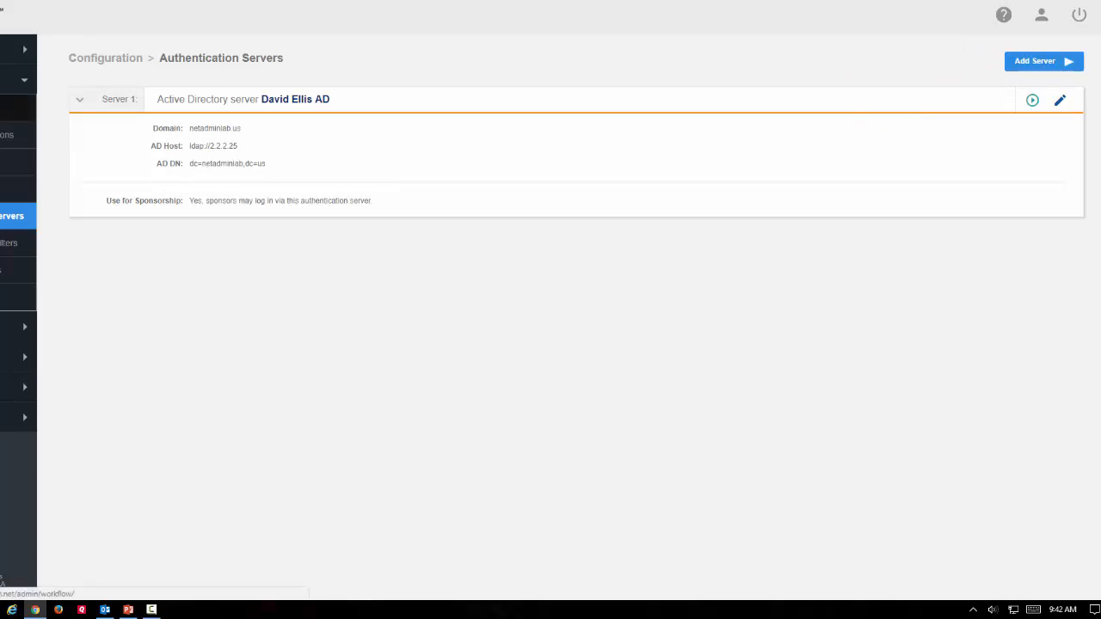
# Step: Go back to the Production workflow's Employees enrollment steps
pyautogui.click(17, 106)
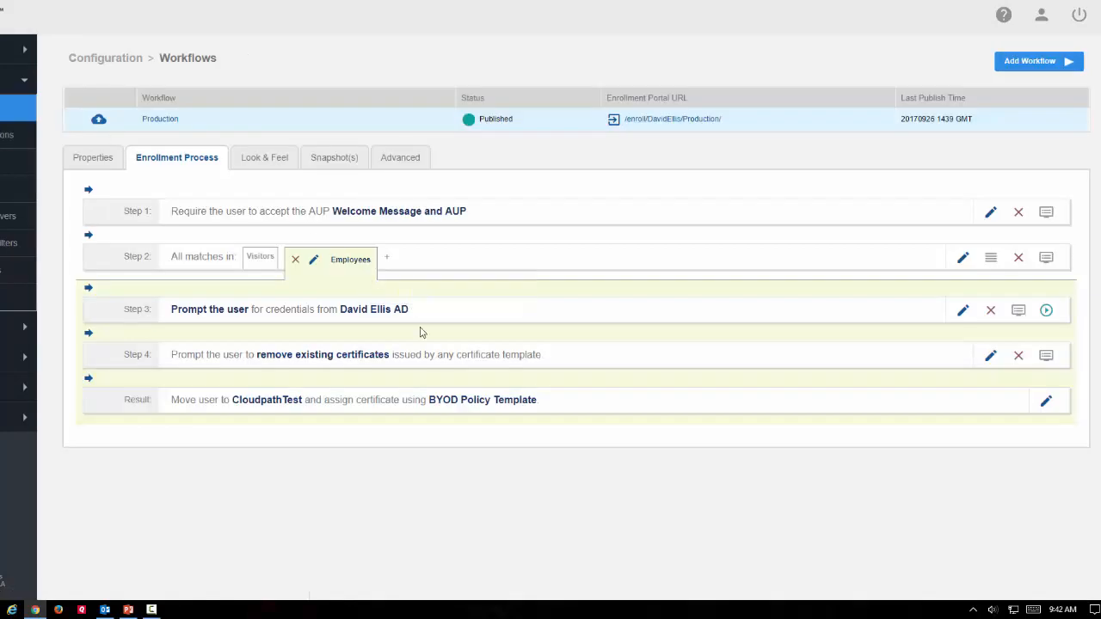
pyautogui.moveTo(333, 317)
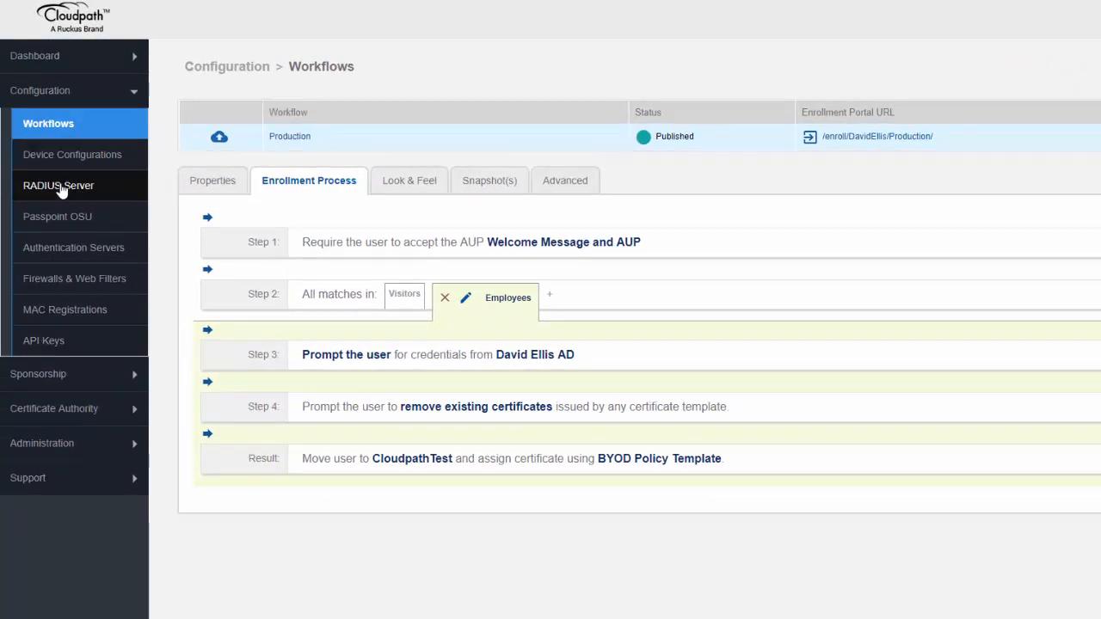
# Step: Open the RADIUS Logs from the RADIUS Server page to check for authentication attempts
pyautogui.click(60, 189)
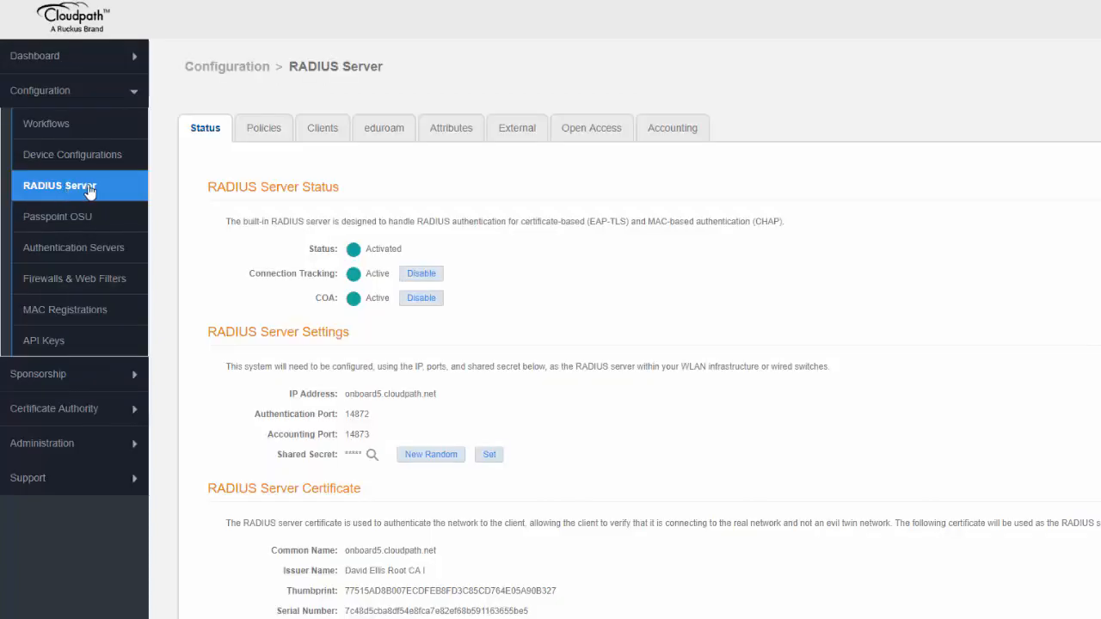
pyautogui.scroll(-1, 634, 241)
pyautogui.scroll(-1, 634, 243)
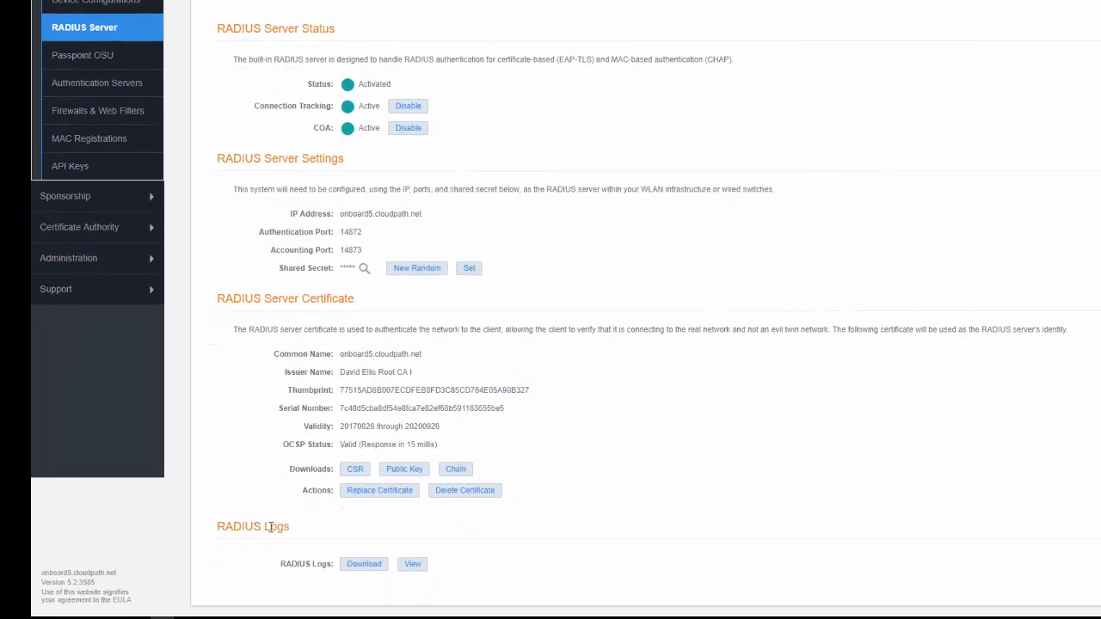
pyautogui.click(412, 564)
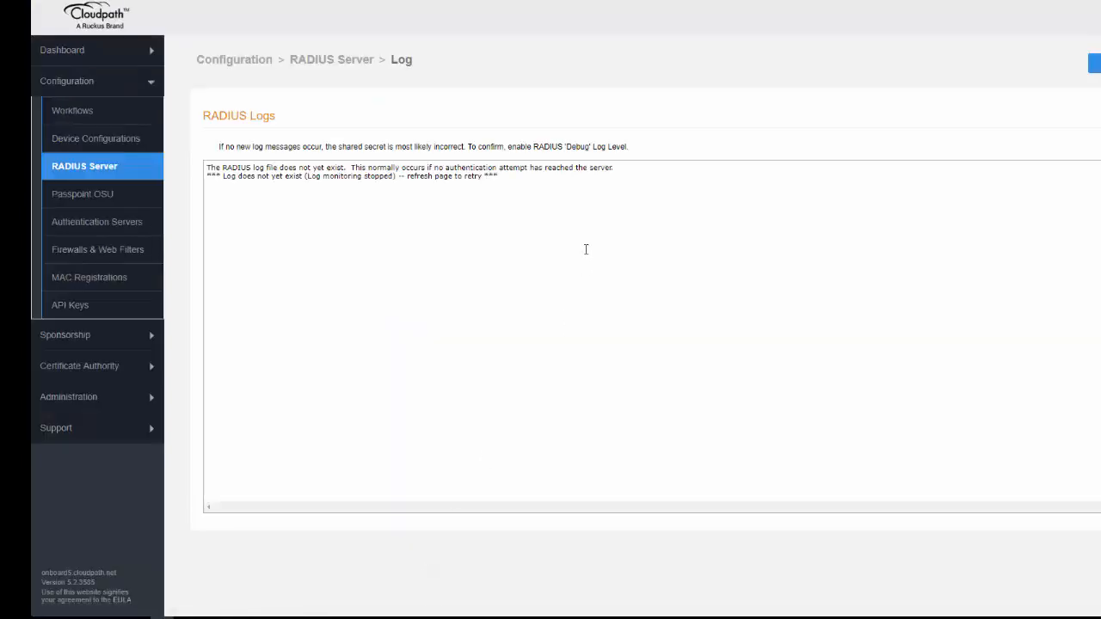